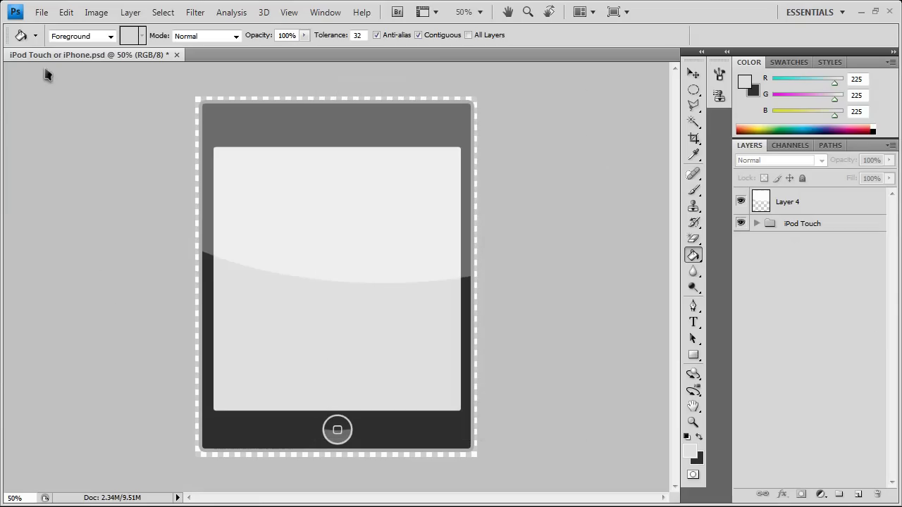
Create a new 800 × 1024 px, 72 ppi document named iPod Touch
{"action": "left_click", "coordinate": [41, 13]}
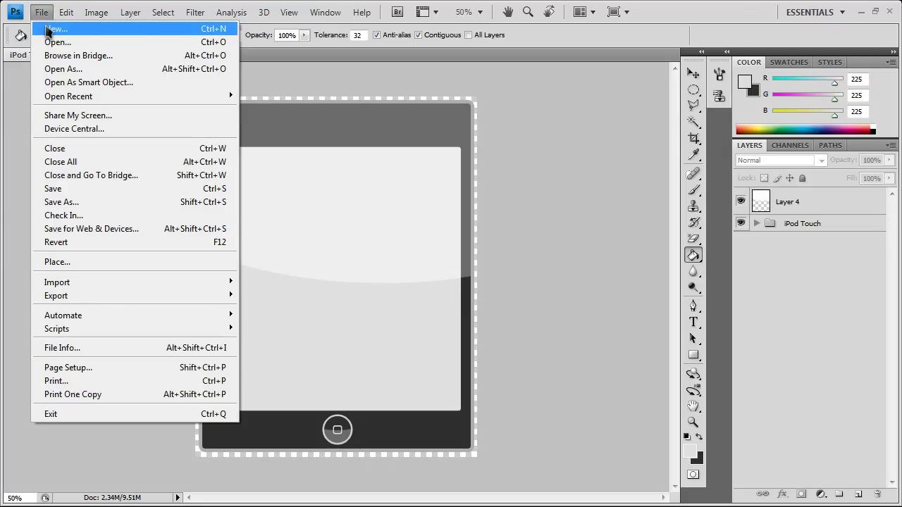
{"action": "left_click", "coordinate": [48, 30]}
{"action": "key", "text": "BackSpace"}
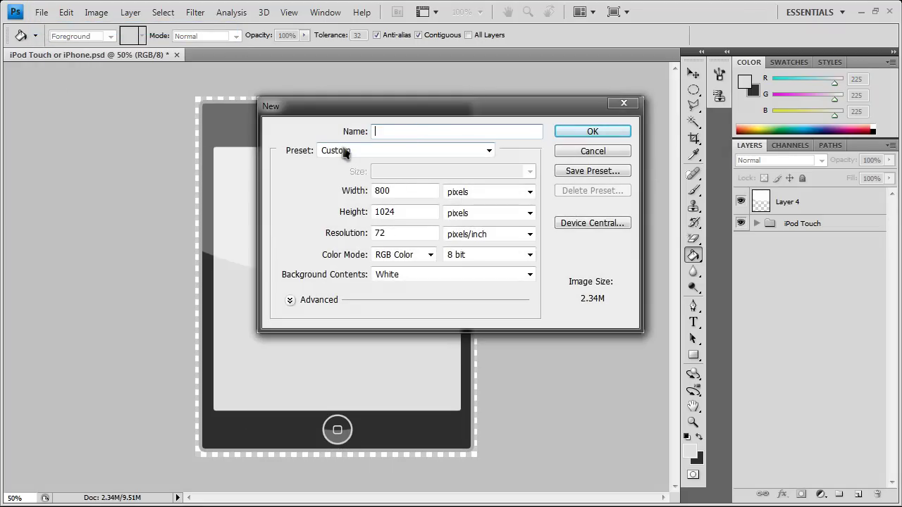
{"action": "type", "text": "iPod Touch"}
{"action": "left_click", "coordinate": [417, 195]}
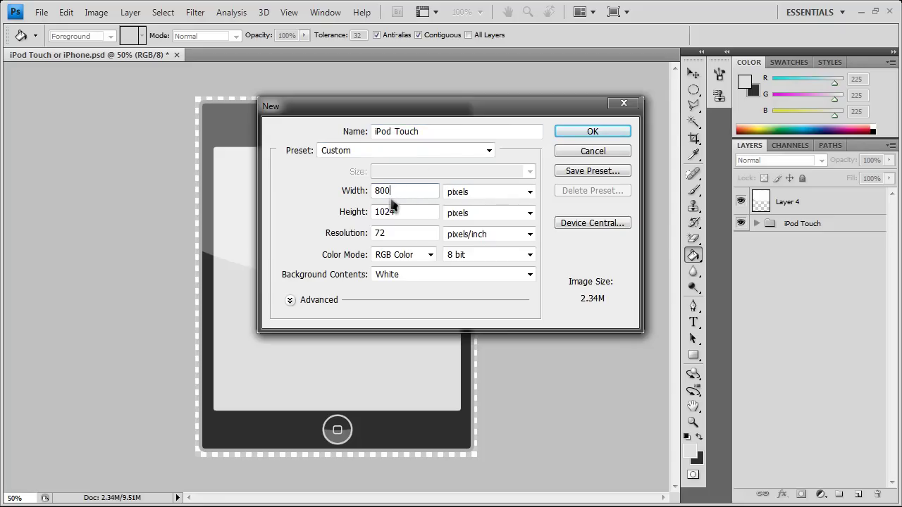
{"action": "left_click", "coordinate": [434, 213]}
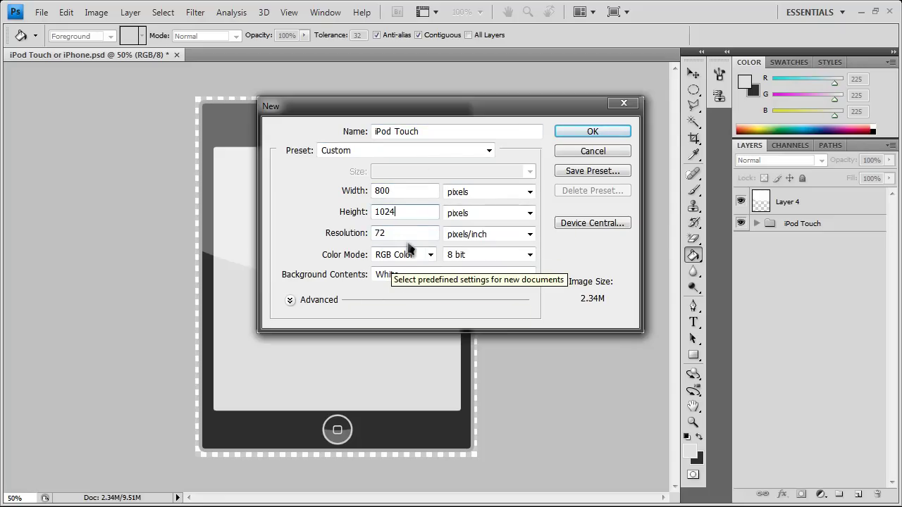
{"action": "left_click", "coordinate": [565, 133]}
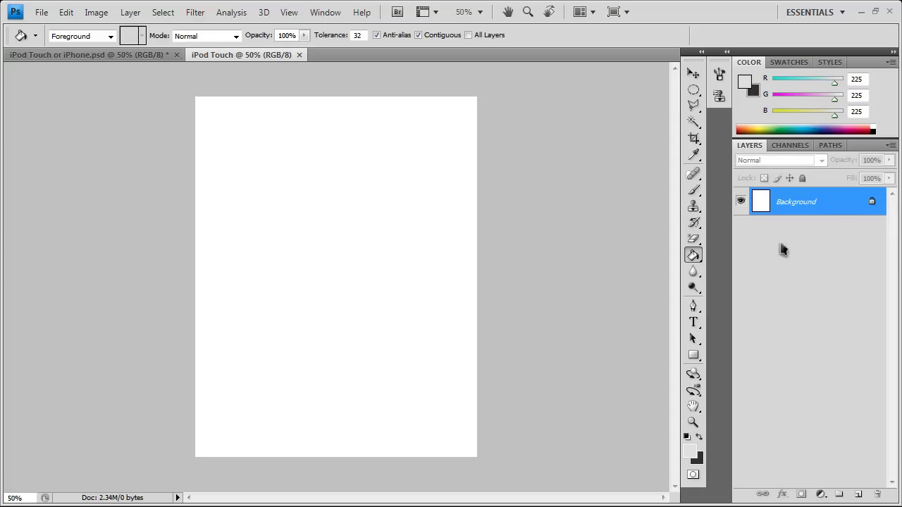
Convert the Background into Layer 0 and hide it to show transparency
{"action": "double_click", "coordinate": [853, 203]}
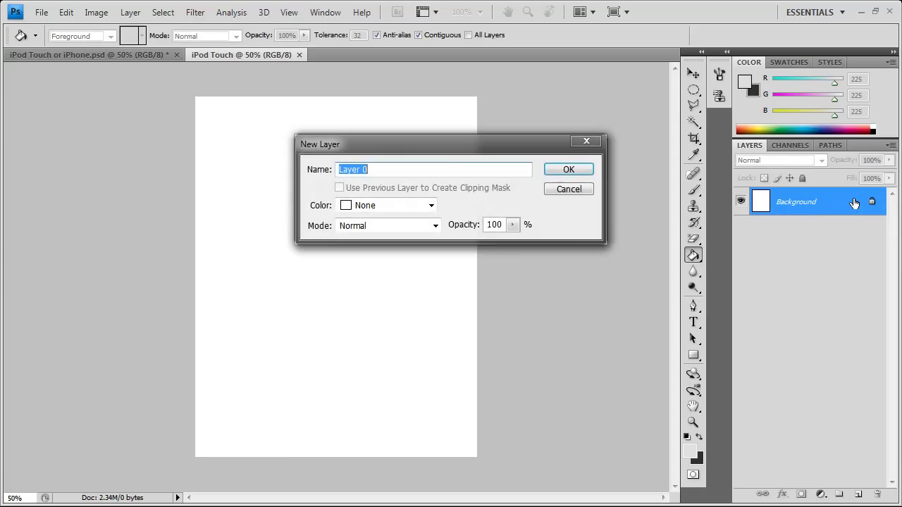
{"action": "left_click", "coordinate": [572, 170]}
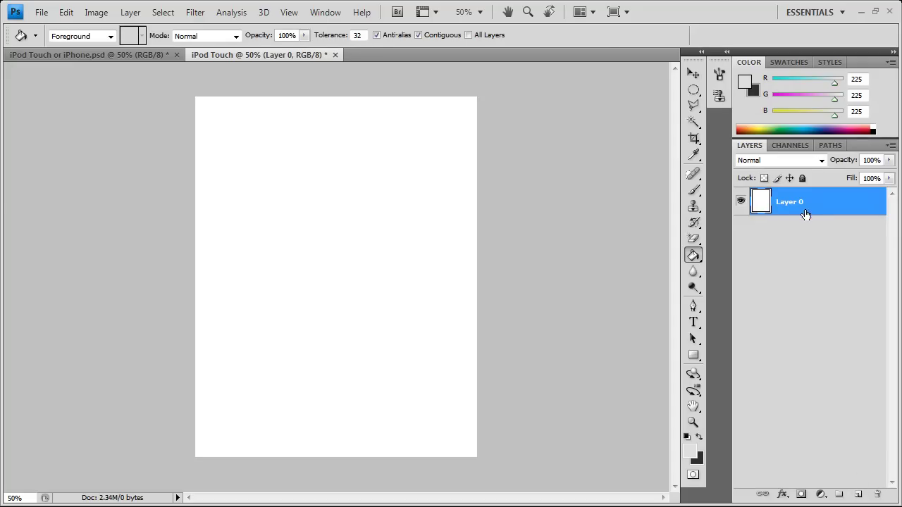
{"action": "left_click", "coordinate": [846, 413]}
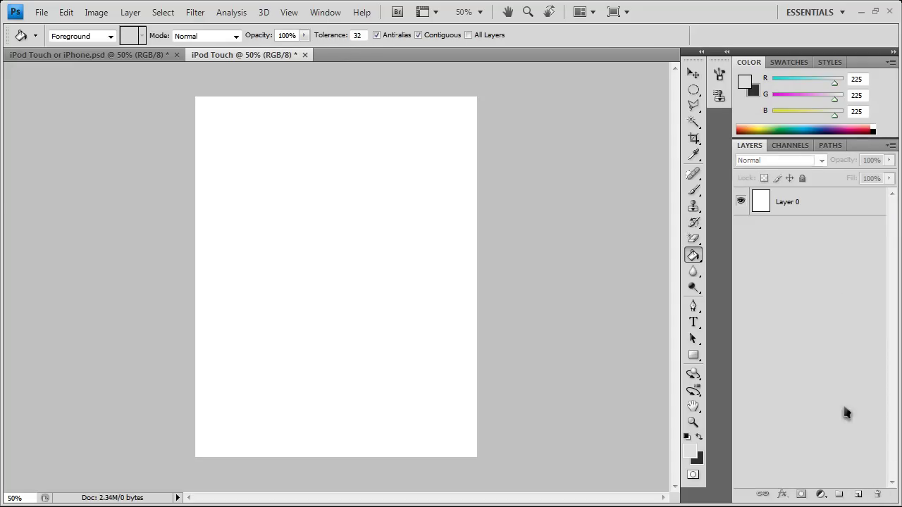
{"action": "left_click", "coordinate": [739, 202]}
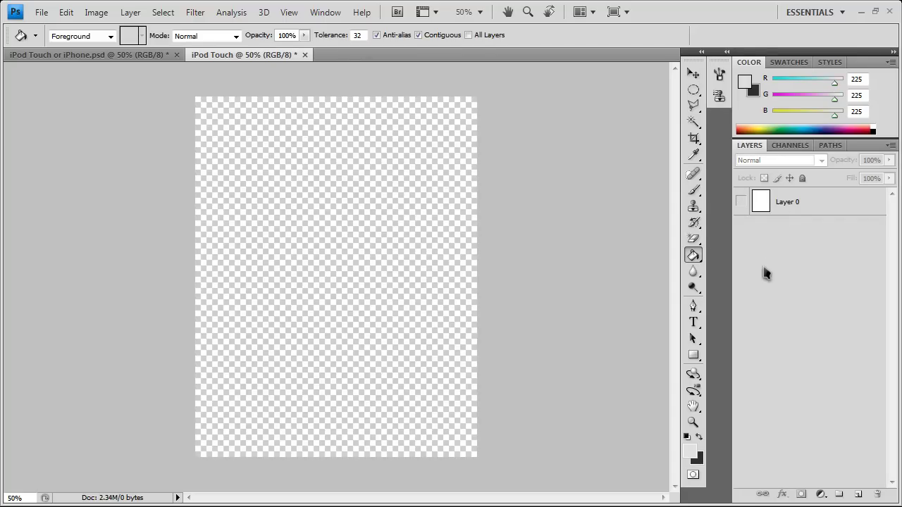
Draw a new rectangular marquee selection just inside the canvas edges
{"action": "left_click", "coordinate": [693, 89]}
{"action": "left_click", "coordinate": [747, 88]}
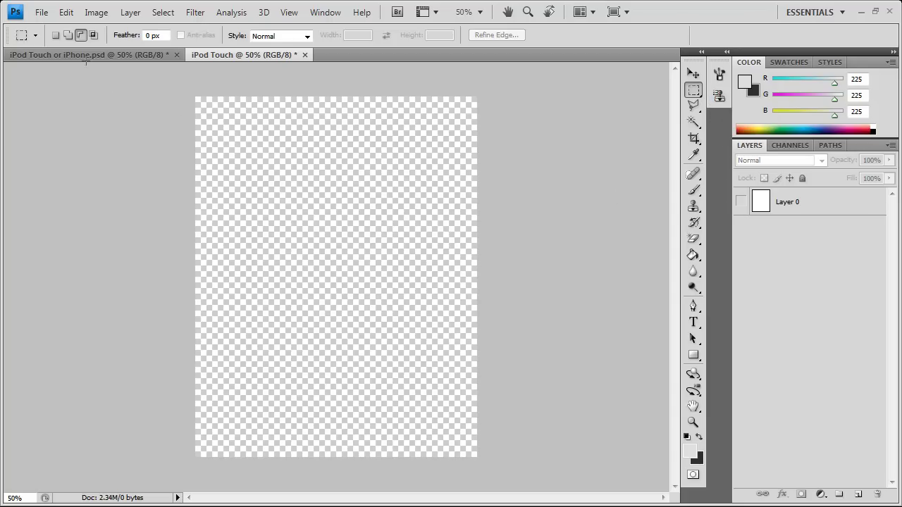
{"action": "left_click", "coordinate": [56, 36]}
{"action": "left_click", "coordinate": [150, 37]}
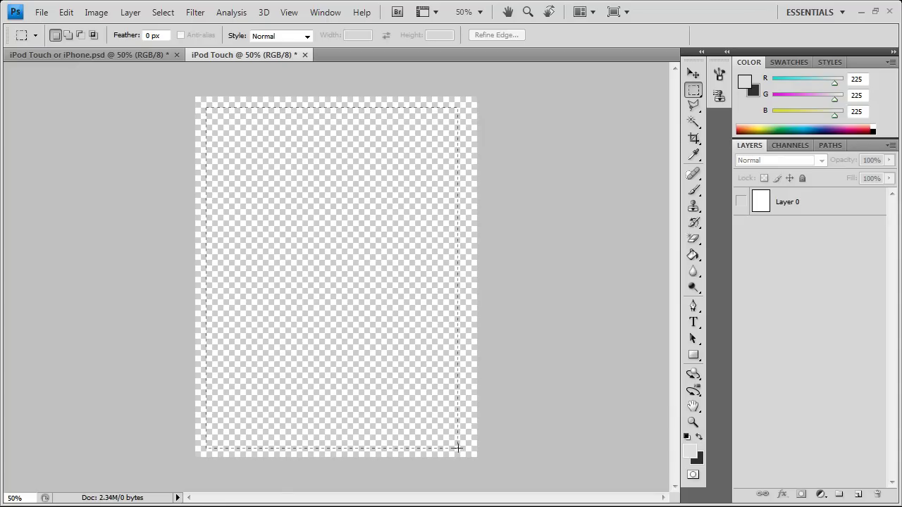
{"action": "left_click_drag", "start_coordinate": [465, 449], "coordinate": [464, 446]}
Add Layer 1 and round the selection's corners with Refine Edge, Radius 0 and Smooth 52
{"action": "left_click", "coordinate": [857, 496]}
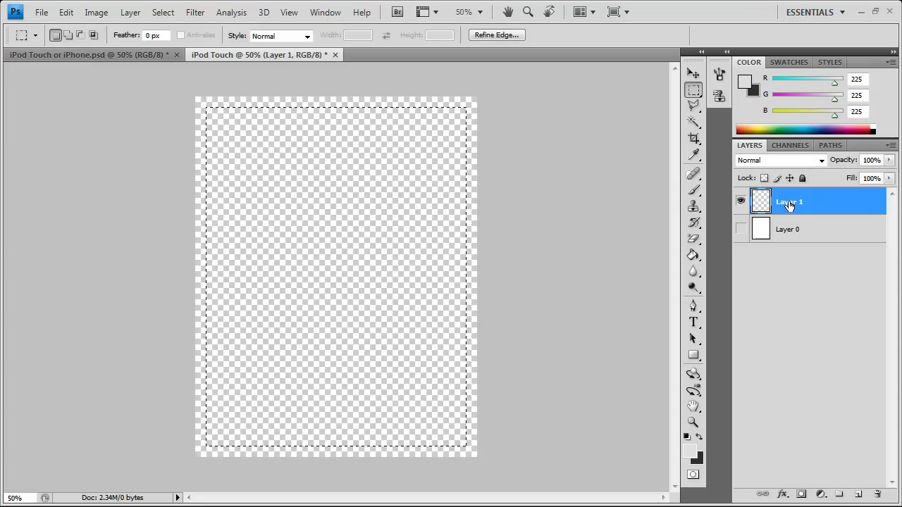
{"action": "left_click", "coordinate": [496, 37]}
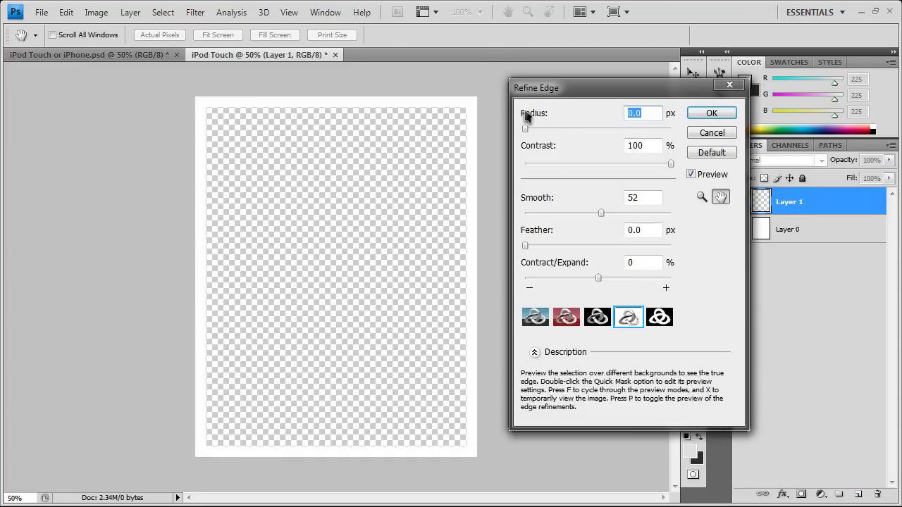
{"action": "left_click", "coordinate": [641, 115]}
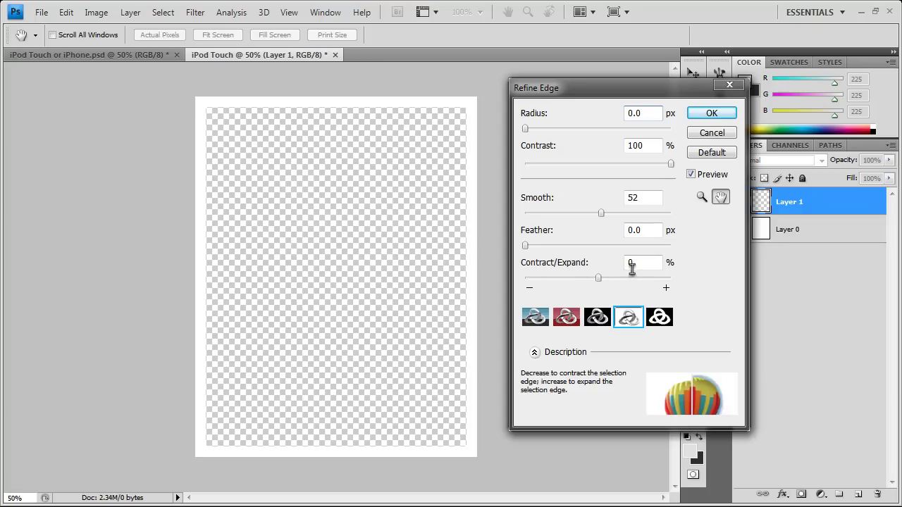
{"action": "left_click", "coordinate": [648, 197]}
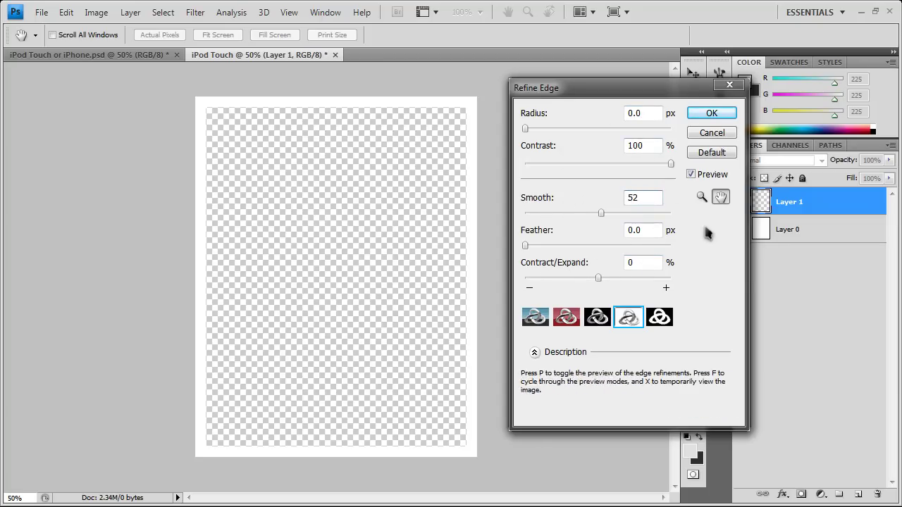
{"action": "left_click", "coordinate": [712, 114]}
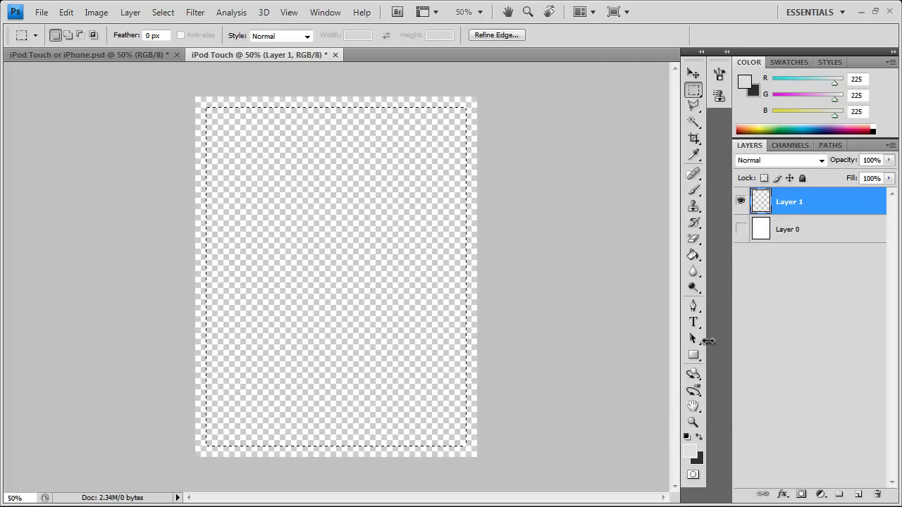
Fill the rounded selection on Layer 1 with dark grey 46 using the Paint Bucket
{"action": "left_click", "coordinate": [693, 255]}
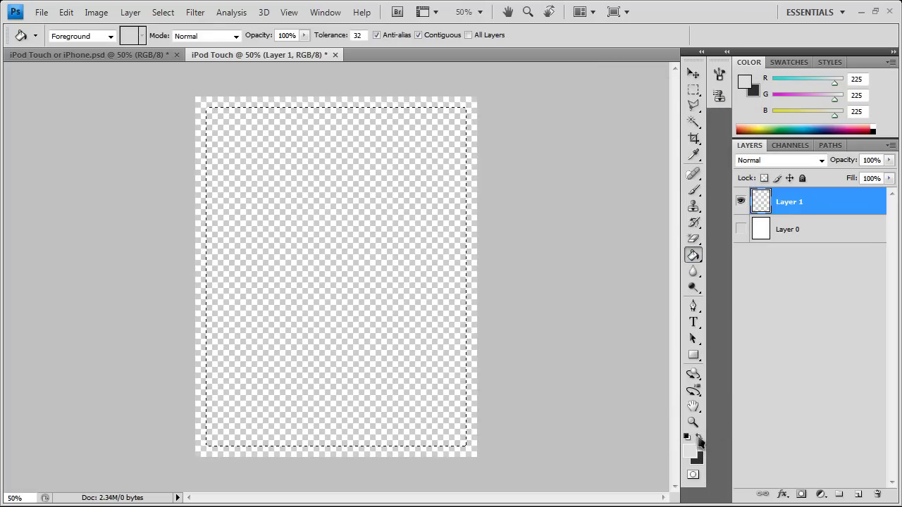
{"action": "left_click", "coordinate": [699, 438]}
{"action": "left_click", "coordinate": [694, 455]}
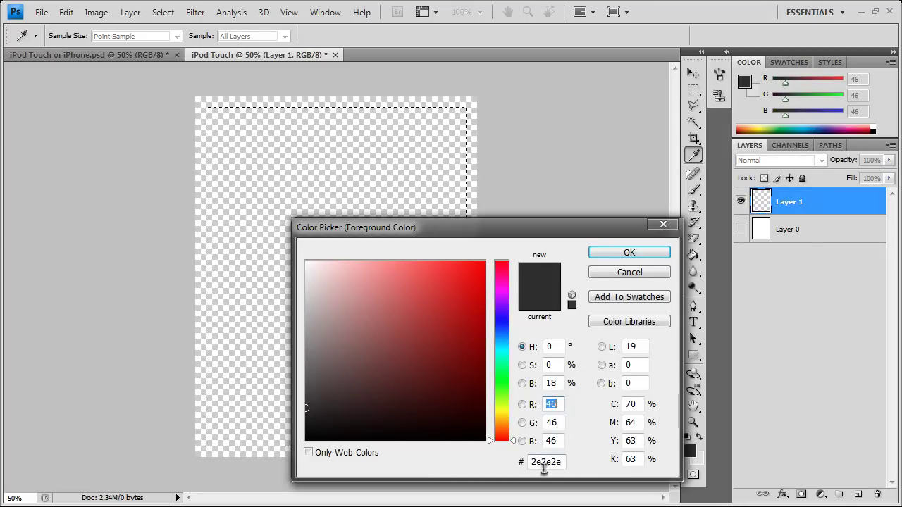
{"action": "left_click", "coordinate": [631, 254]}
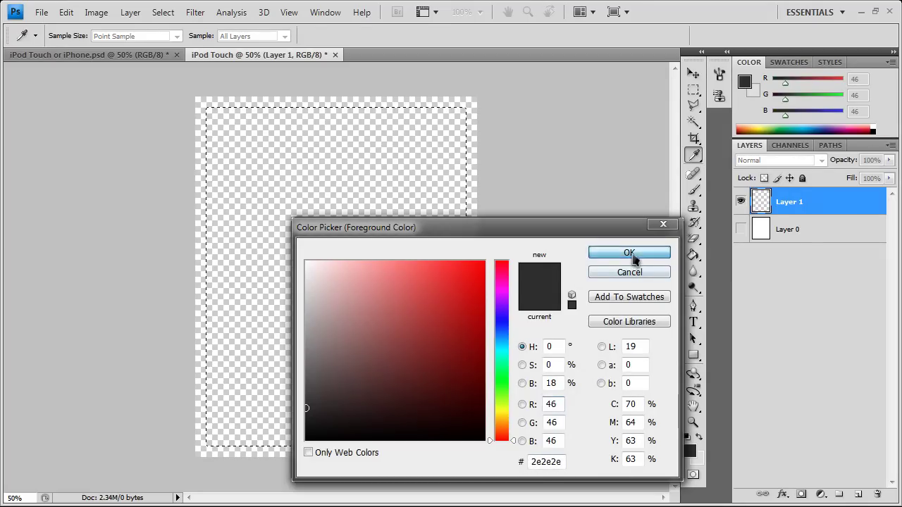
{"action": "left_click", "coordinate": [360, 232]}
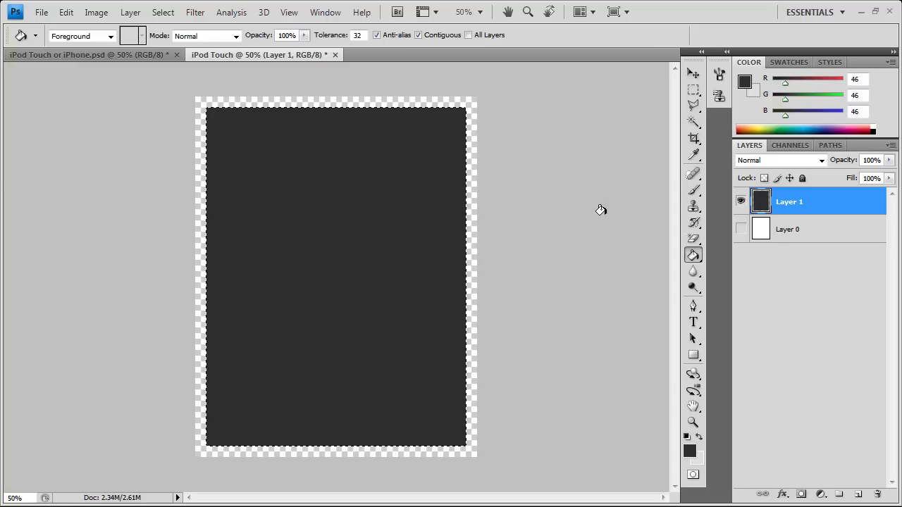
Add Layer 2 and fill the same rounded shape with light grey 225
{"action": "left_click", "coordinate": [163, 12]}
{"action": "left_click", "coordinate": [815, 298]}
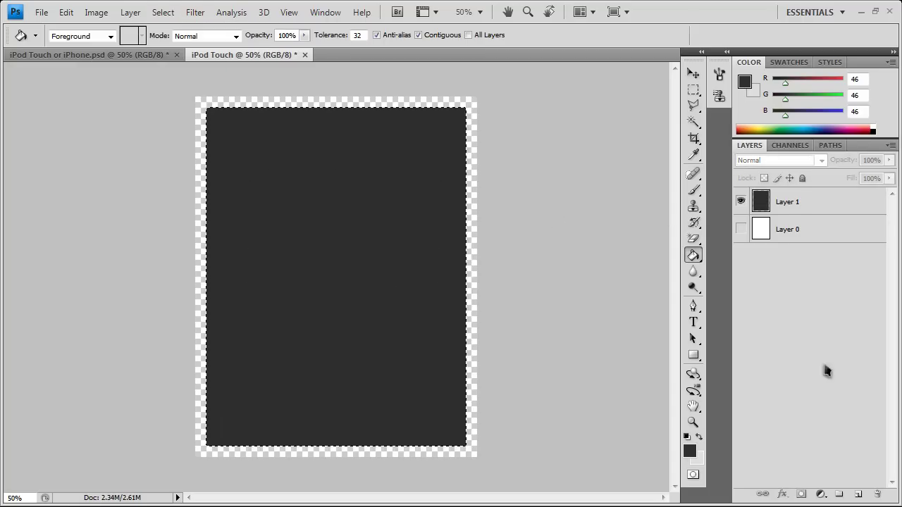
{"action": "left_click", "coordinate": [859, 495]}
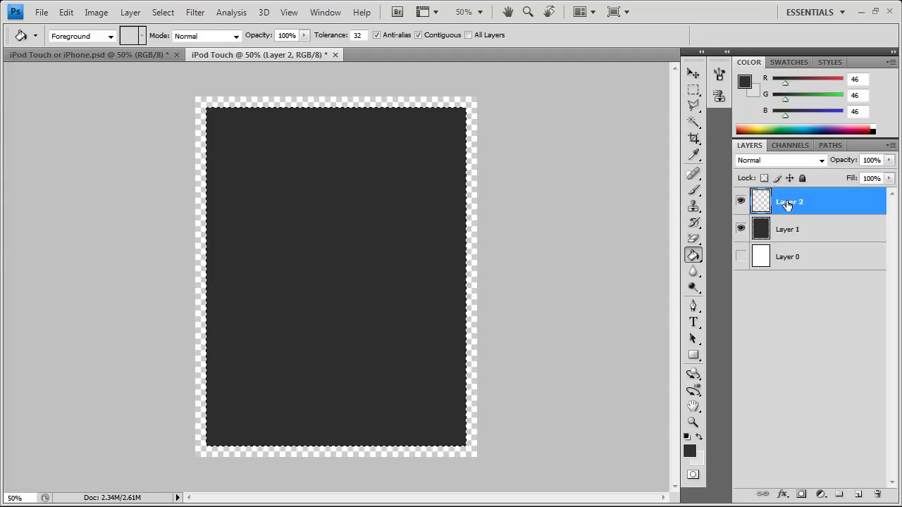
{"action": "left_click_drag", "start_coordinate": [692, 254], "coordinate": [719, 265]}
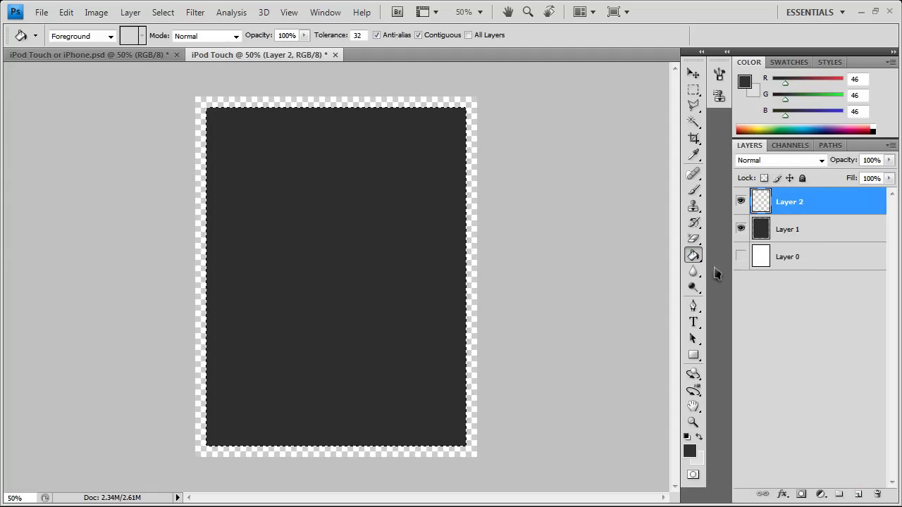
{"action": "left_click", "coordinate": [699, 437]}
{"action": "left_click", "coordinate": [691, 451]}
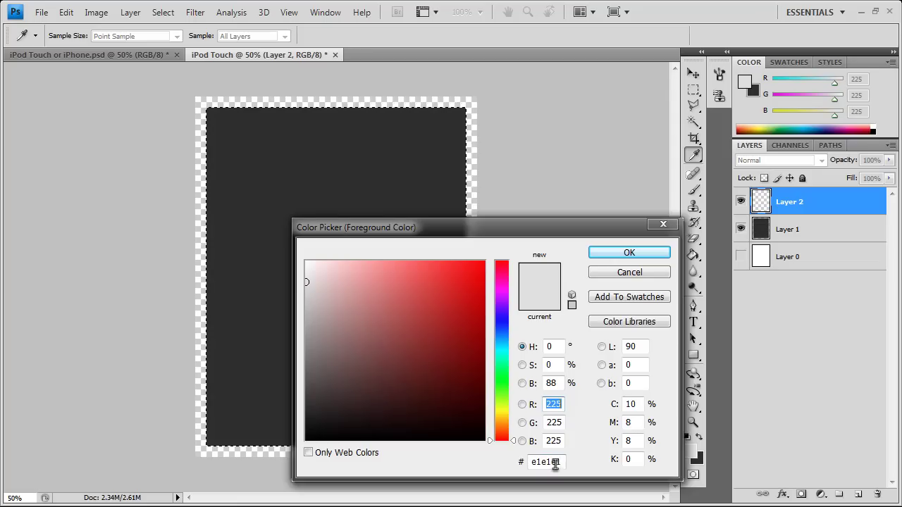
{"action": "left_click", "coordinate": [625, 255]}
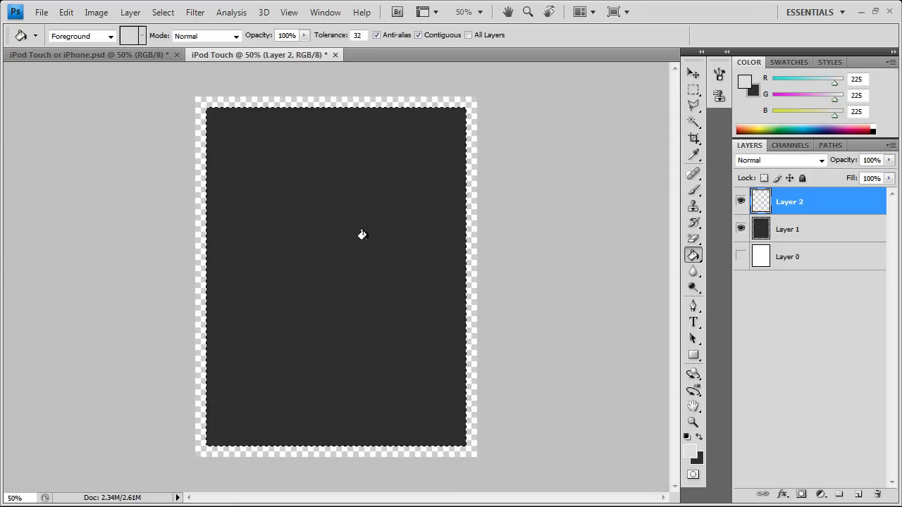
{"action": "left_click", "coordinate": [365, 242]}
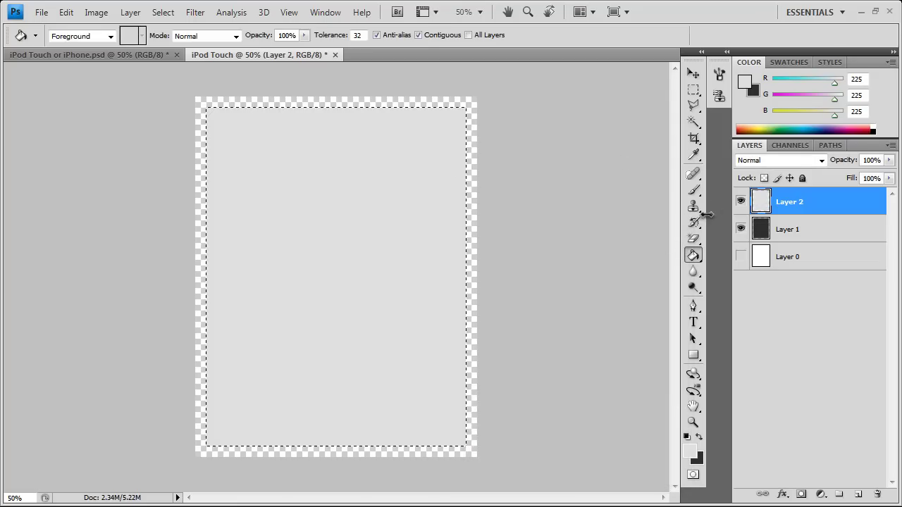
Free Transform the light grey layer, pulling its bottom, top, left and right edges inward
{"action": "left_click", "coordinate": [692, 73]}
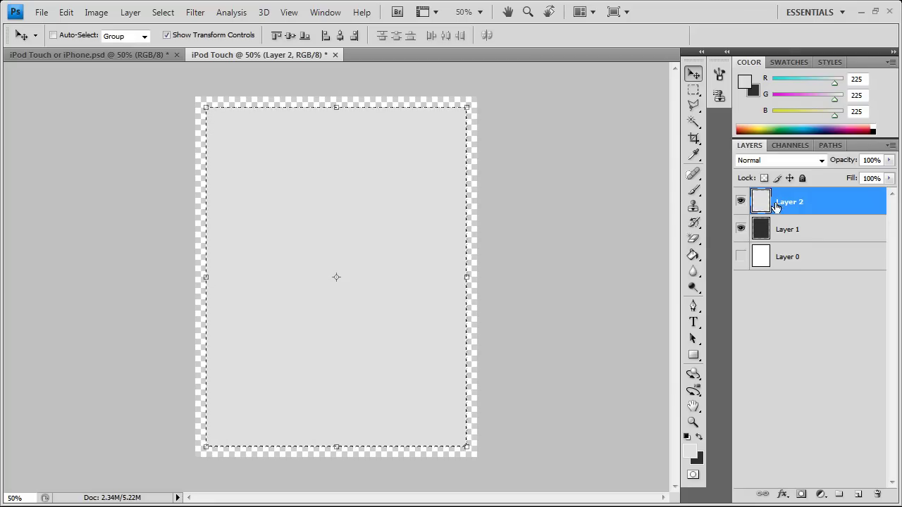
{"action": "left_click_drag", "start_coordinate": [336, 447], "coordinate": [336, 405]}
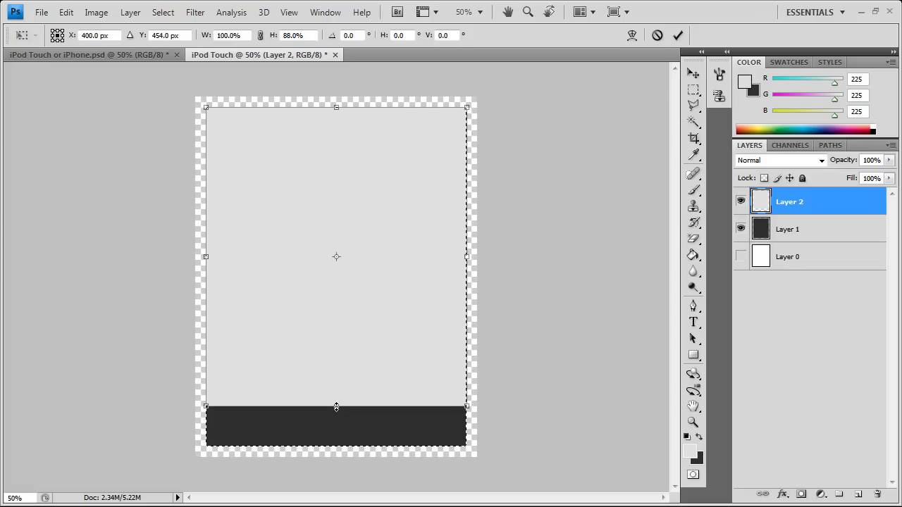
{"action": "left_click_drag", "start_coordinate": [337, 110], "coordinate": [337, 155]}
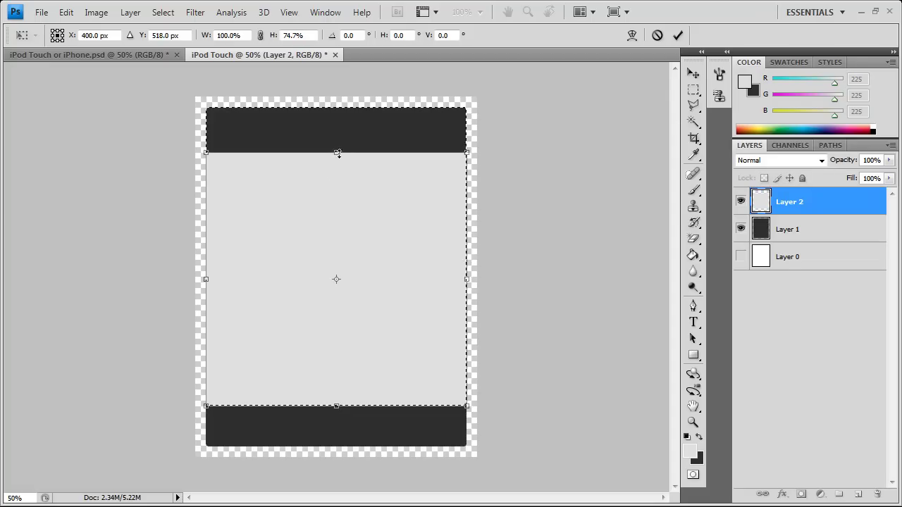
{"action": "left_click_drag", "start_coordinate": [207, 279], "coordinate": [227, 279]}
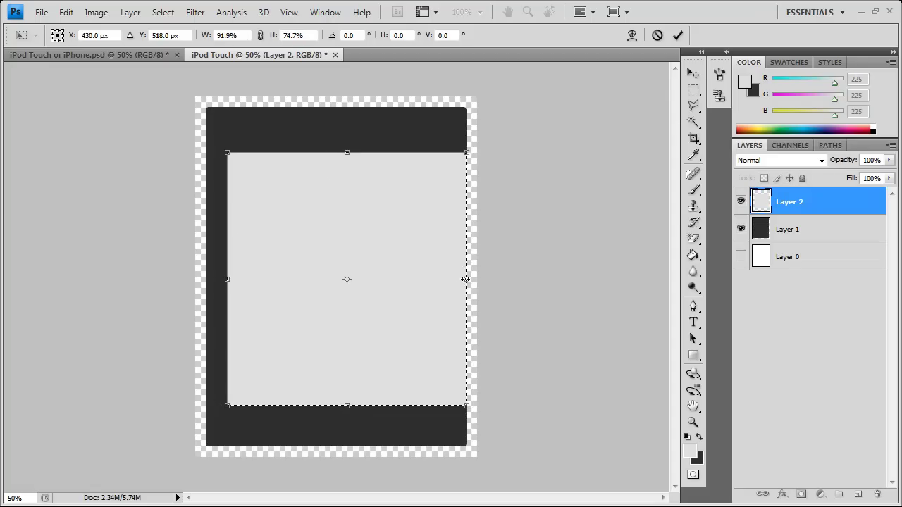
{"action": "mouse_move", "coordinate": [465, 279]}
{"action": "left_mouse_down"}
{"action": "mouse_move", "coordinate": [437, 281]}
{"action": "mouse_move", "coordinate": [451, 284]}
{"action": "left_mouse_up"}
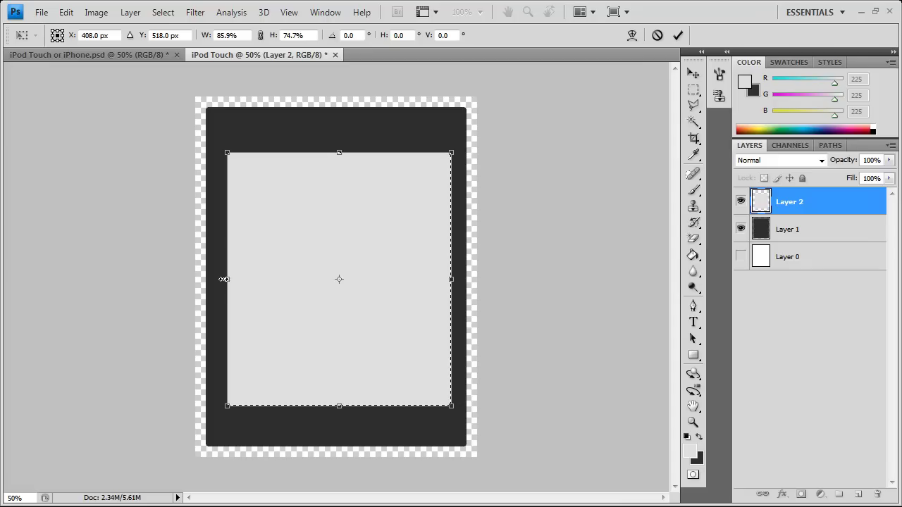
{"action": "left_click_drag", "start_coordinate": [224, 279], "coordinate": [217, 279]}
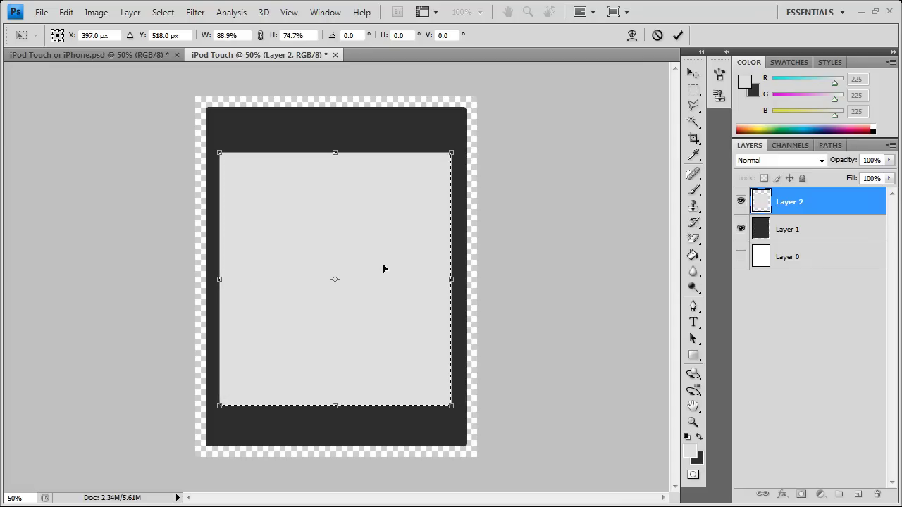
{"action": "left_click_drag", "start_coordinate": [219, 279], "coordinate": [254, 279]}
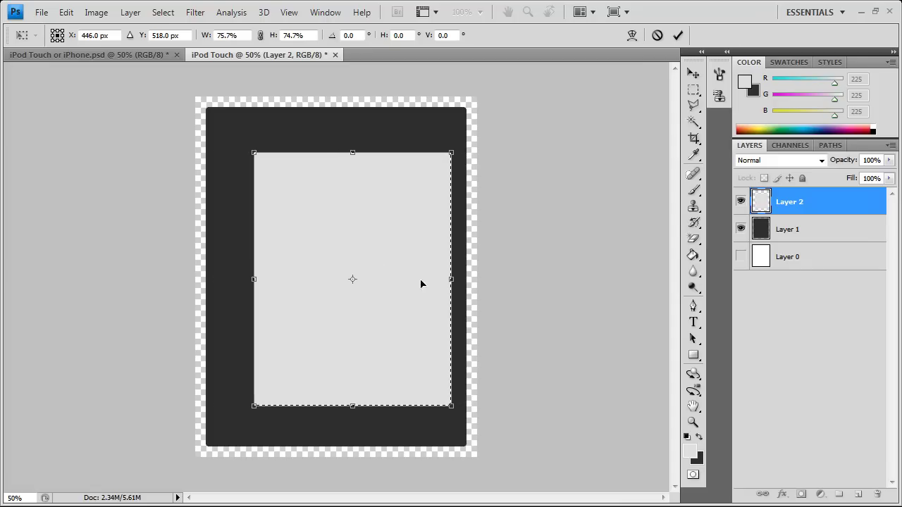
{"action": "left_click_drag", "start_coordinate": [448, 279], "coordinate": [408, 284]}
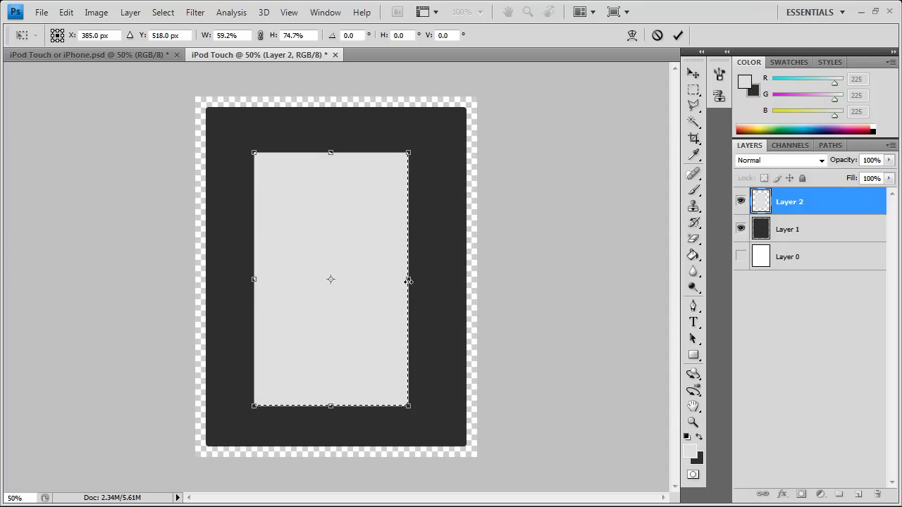
Fine-tune the screen's edges, centre it within the dark body, and deselect the layer
{"action": "left_click_drag", "start_coordinate": [408, 282], "coordinate": [441, 287]}
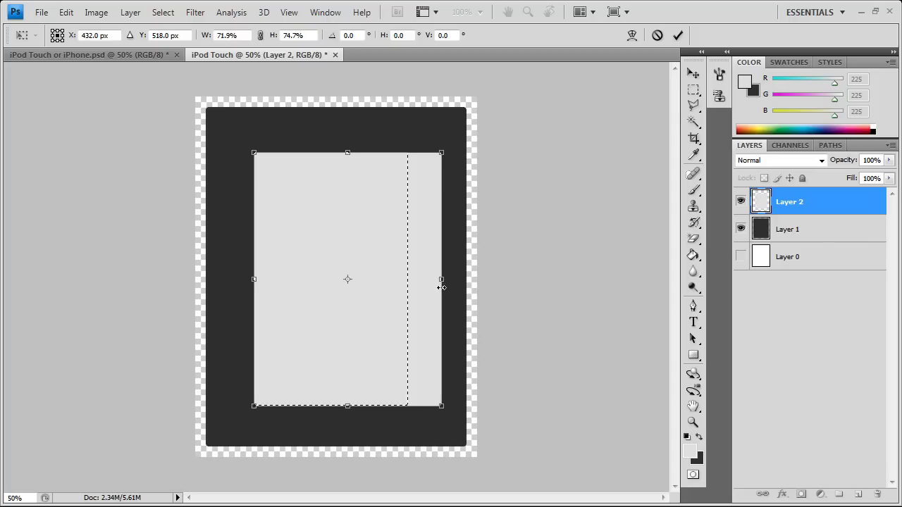
{"action": "left_click_drag", "start_coordinate": [255, 280], "coordinate": [228, 282]}
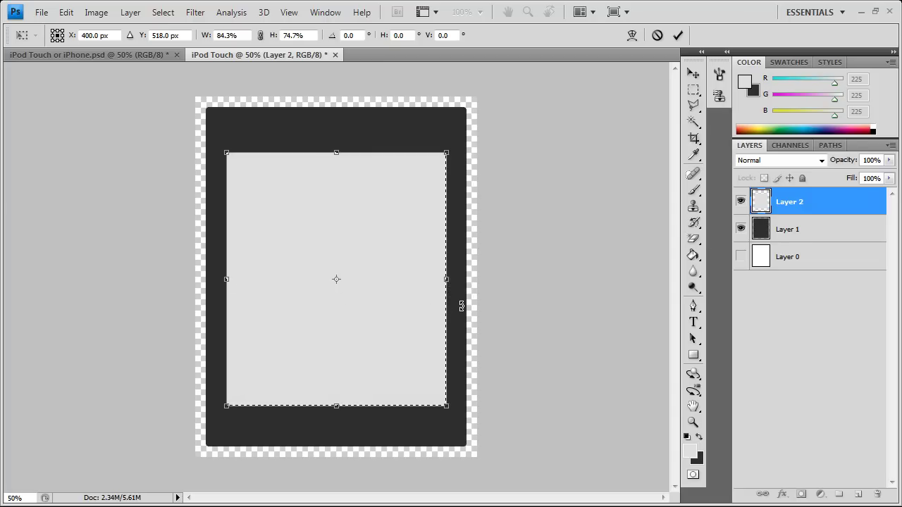
{"action": "mouse_move", "coordinate": [335, 152]}
{"action": "left_mouse_down"}
{"action": "mouse_move", "coordinate": [336, 161]}
{"action": "mouse_move", "coordinate": [318, 150]}
{"action": "left_mouse_up"}
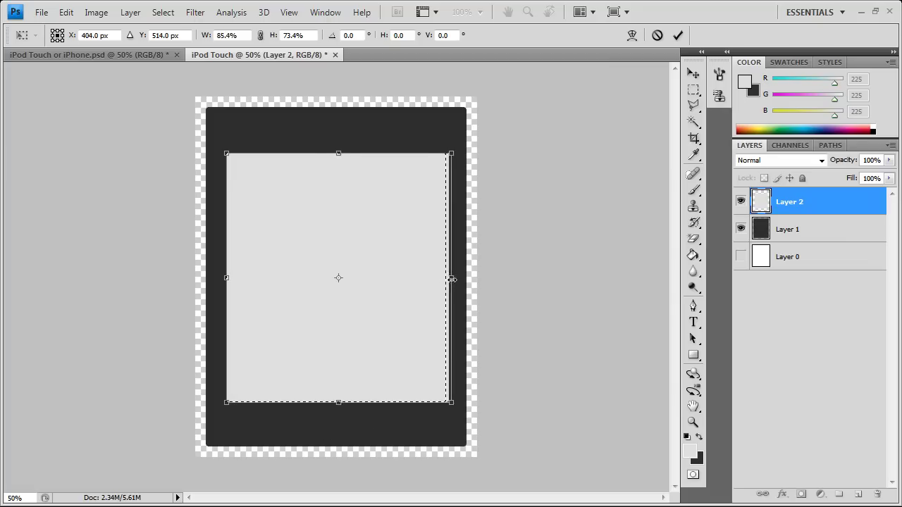
{"action": "left_click_drag", "start_coordinate": [452, 280], "coordinate": [448, 279]}
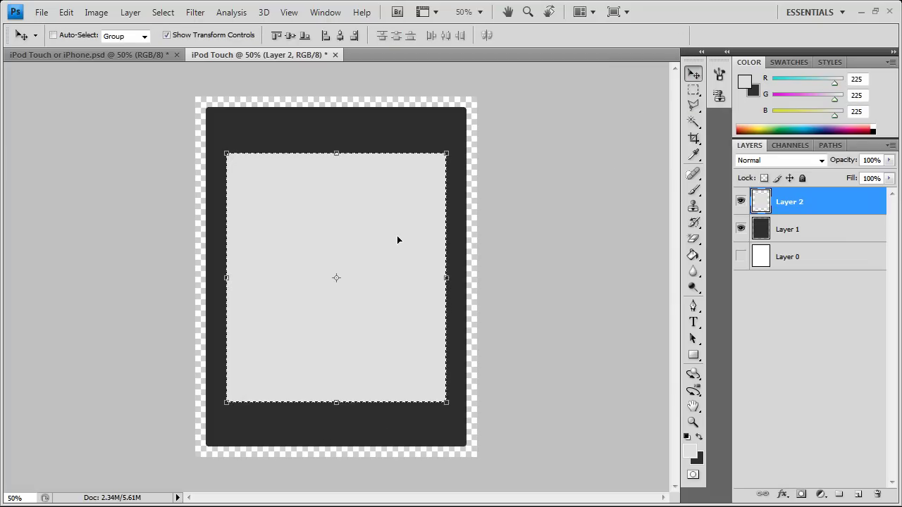
{"action": "left_click_drag", "start_coordinate": [397, 240], "coordinate": [397, 241]}
{"action": "left_click", "coordinate": [849, 322]}
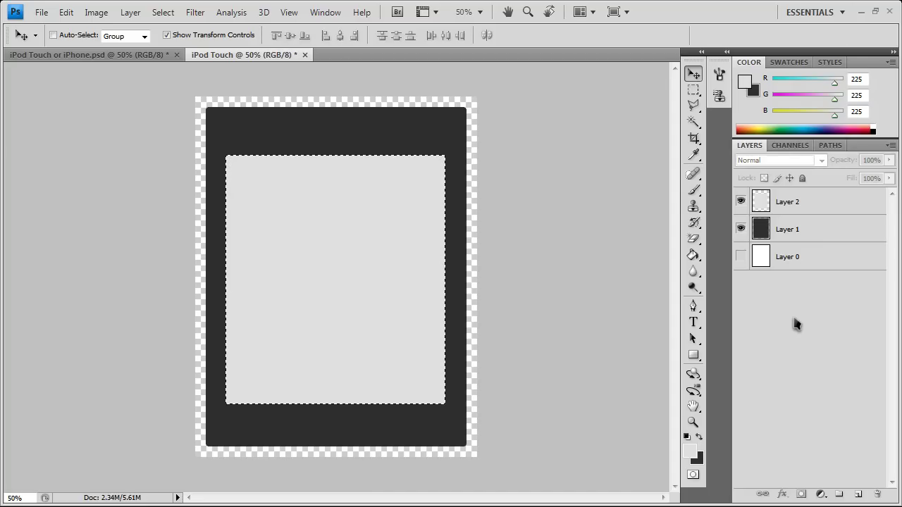
Draw an elliptical selection on the screen and fill it with dark grey
{"action": "key", "text": "ctrl+d"}
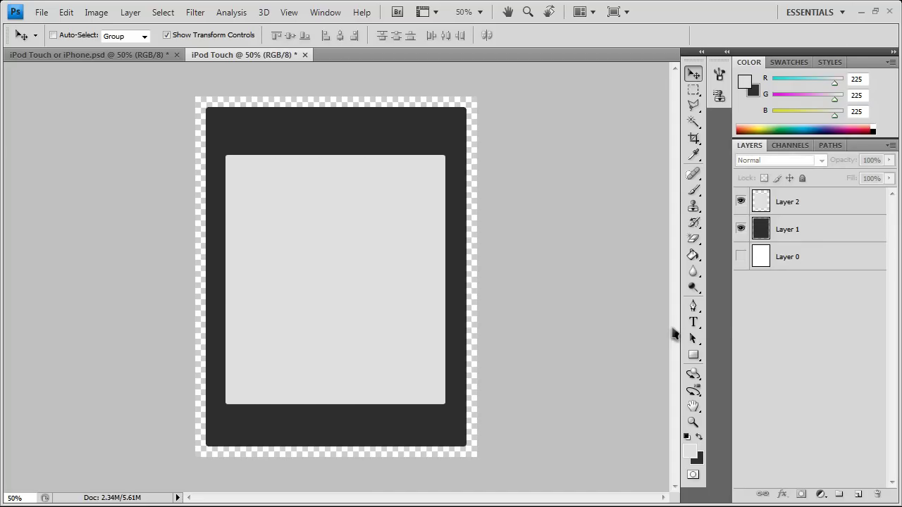
{"action": "left_click_drag", "start_coordinate": [693, 90], "coordinate": [727, 105]}
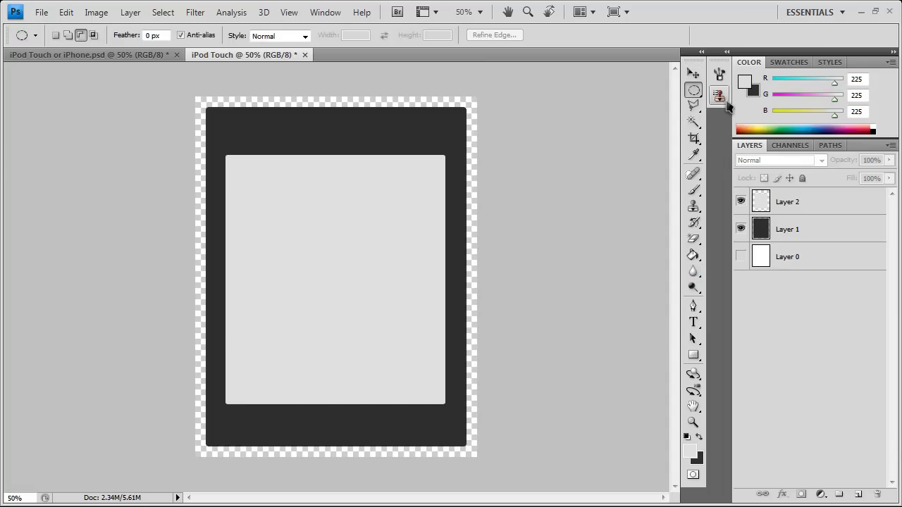
{"action": "left_click", "coordinate": [857, 493]}
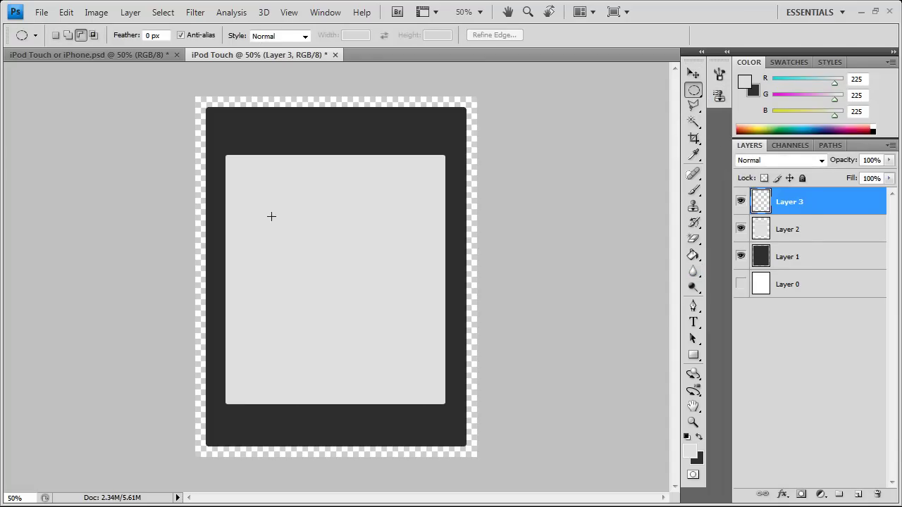
{"action": "left_click_drag", "start_coordinate": [355, 307], "coordinate": [355, 309]}
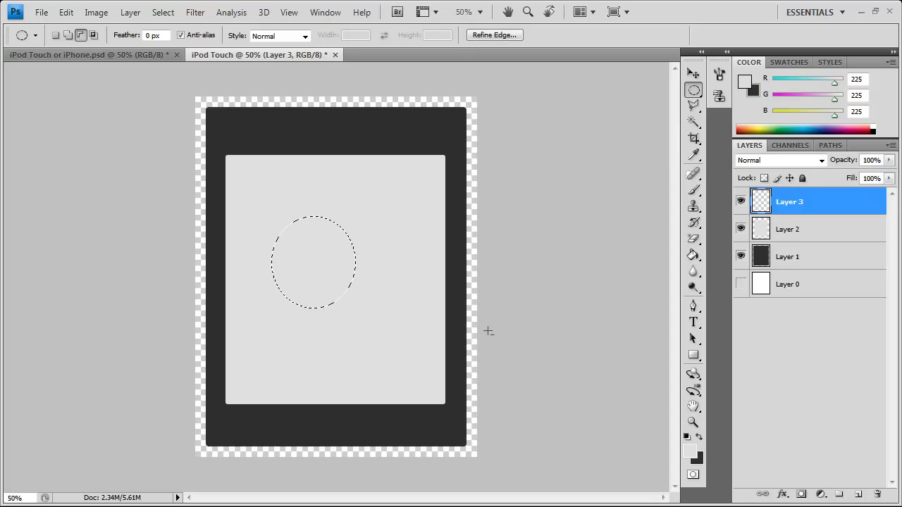
{"action": "left_click", "coordinate": [699, 437]}
{"action": "left_click", "coordinate": [688, 451]}
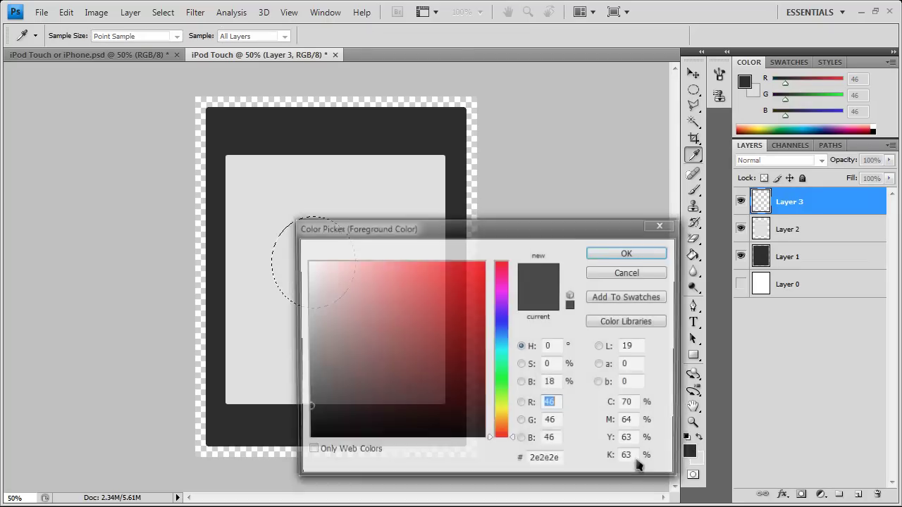
{"action": "left_click", "coordinate": [626, 274]}
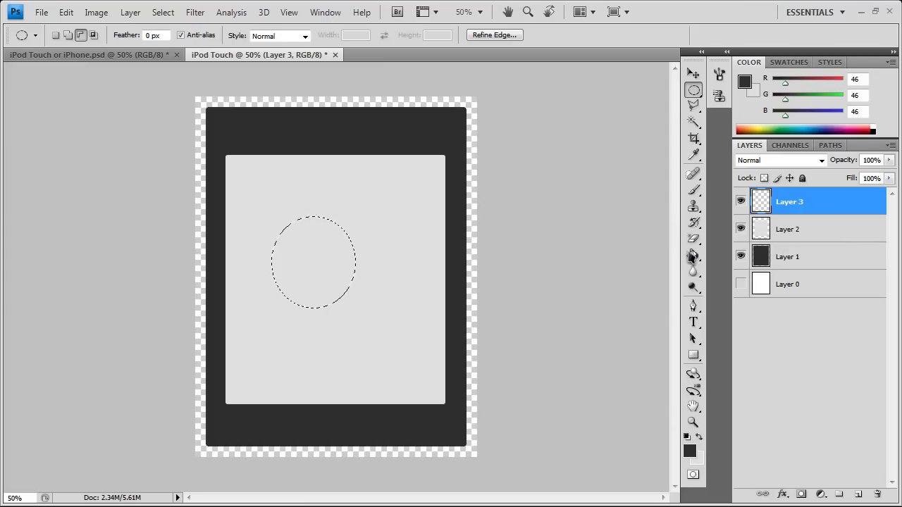
{"action": "left_click", "coordinate": [692, 257]}
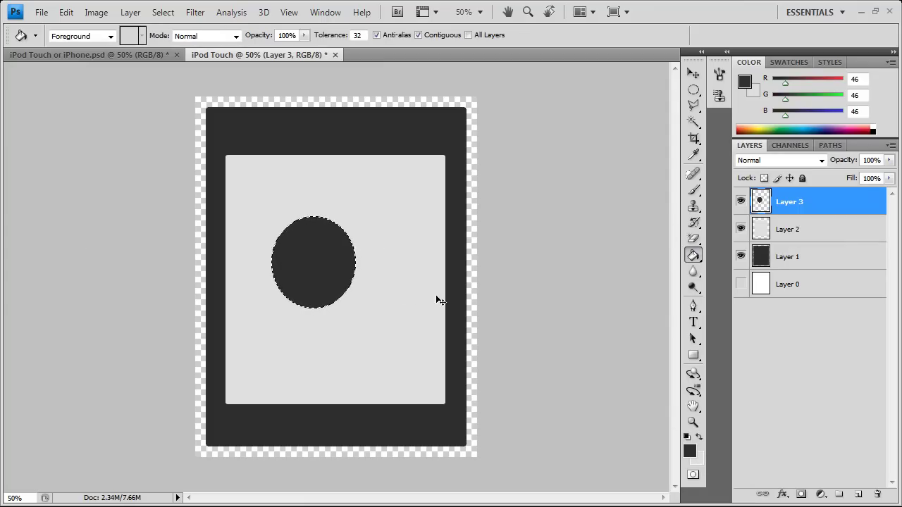
{"action": "key", "text": "ctrl+d"}
Make the circle perfectly round and move it toward the bottom of the screen
{"action": "left_click", "coordinate": [693, 73]}
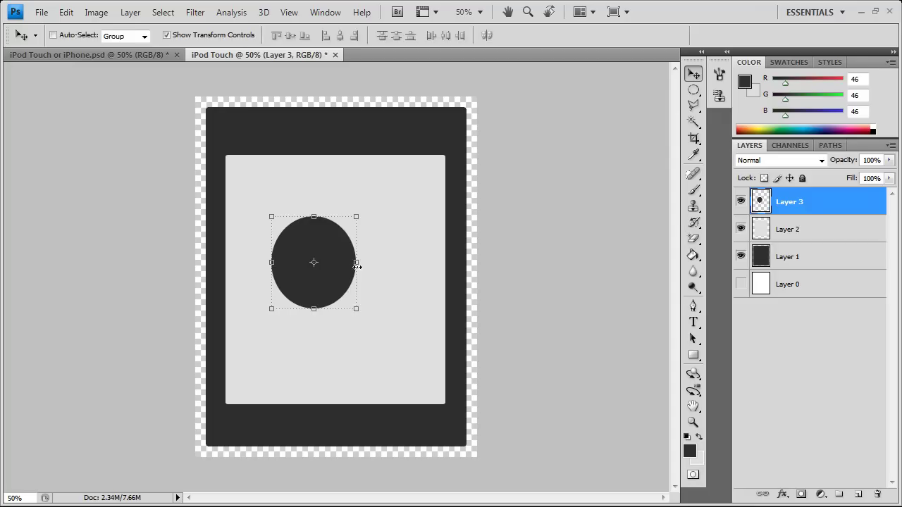
{"action": "left_click_drag", "start_coordinate": [358, 266], "coordinate": [361, 264]}
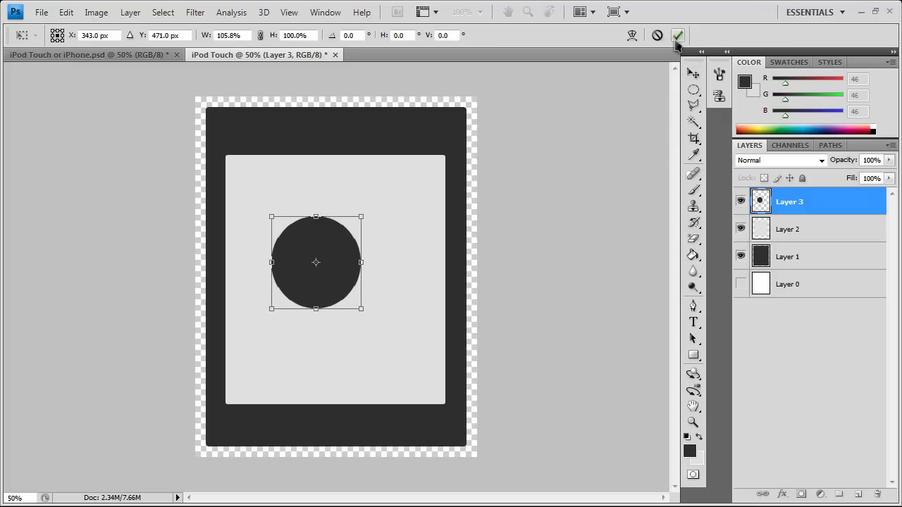
{"action": "left_click", "coordinate": [782, 348]}
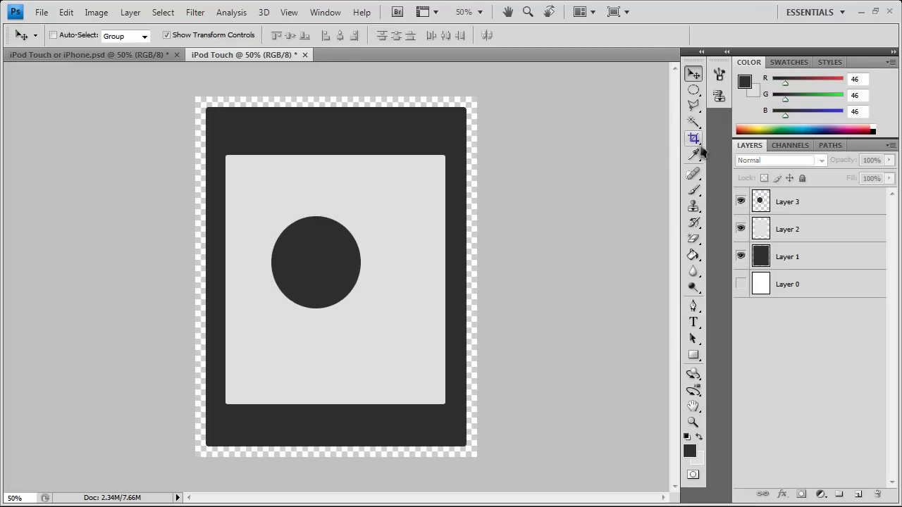
{"action": "left_click", "coordinate": [345, 262]}
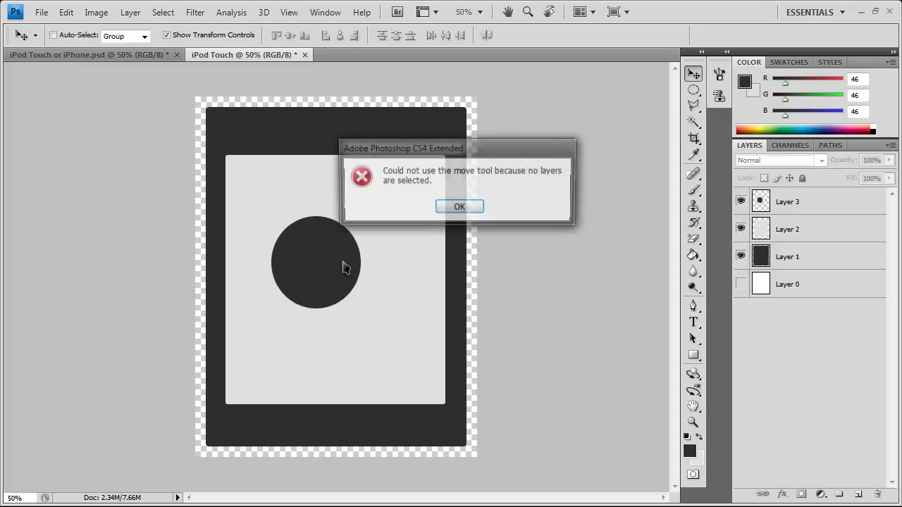
{"action": "left_click", "coordinate": [460, 207]}
{"action": "key", "text": "alt+period"}
{"action": "left_click_drag", "start_coordinate": [331, 251], "coordinate": [350, 389]}
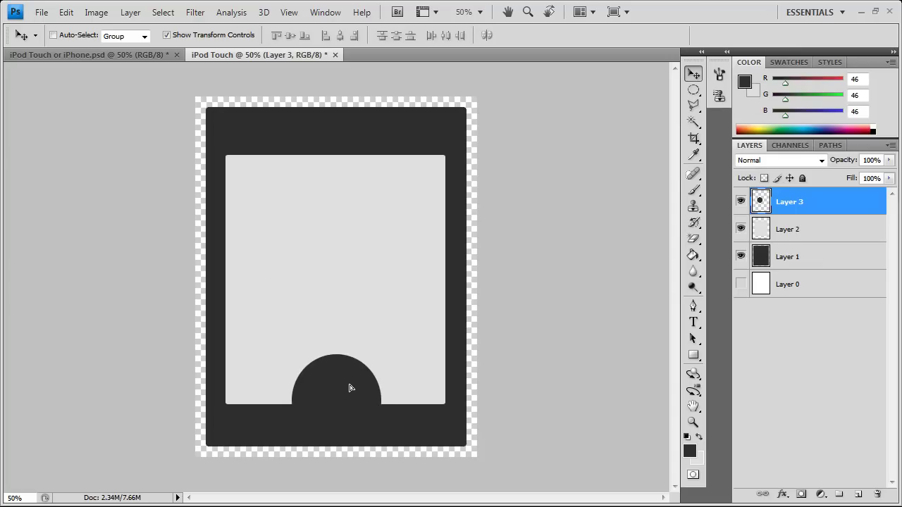
{"action": "left_click_drag", "start_coordinate": [353, 388], "coordinate": [360, 324]}
Give Layer 3's circle a Stroke layer style in colour #d1d1d1
{"action": "right_click", "coordinate": [817, 198]}
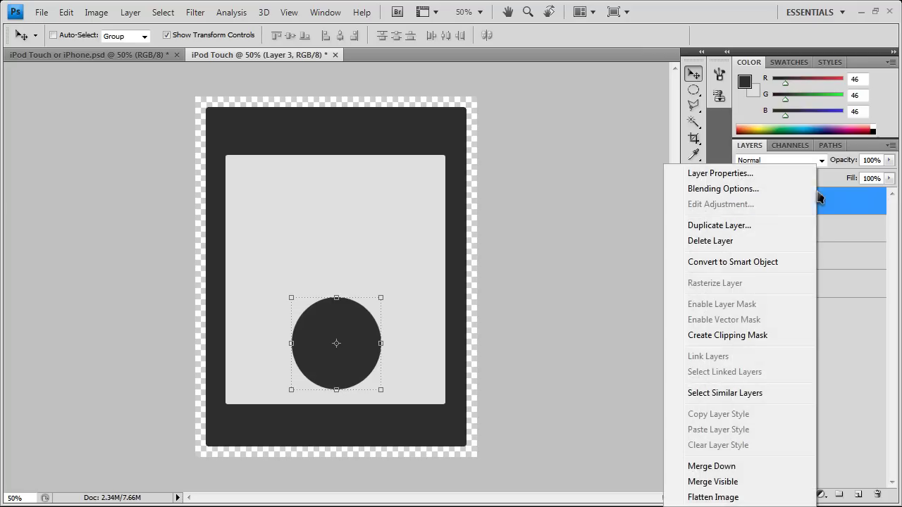
{"action": "left_click", "coordinate": [780, 190]}
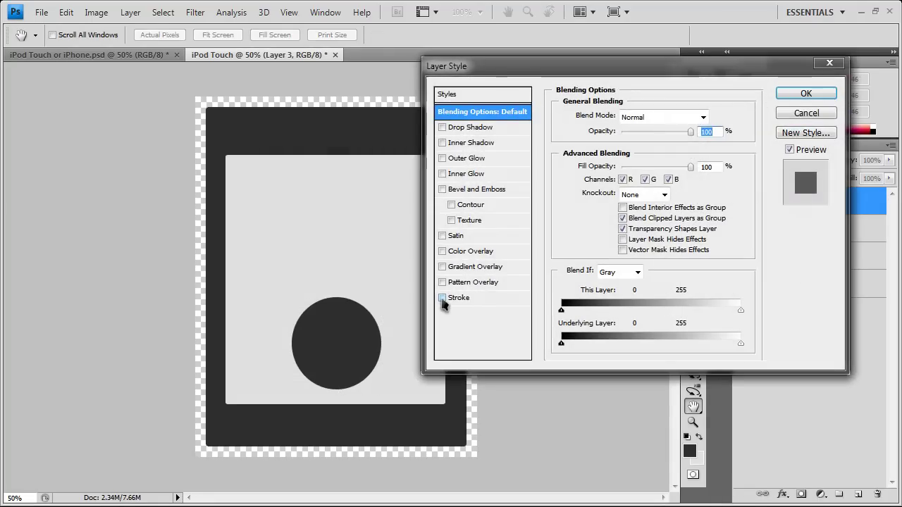
{"action": "left_click", "coordinate": [475, 305]}
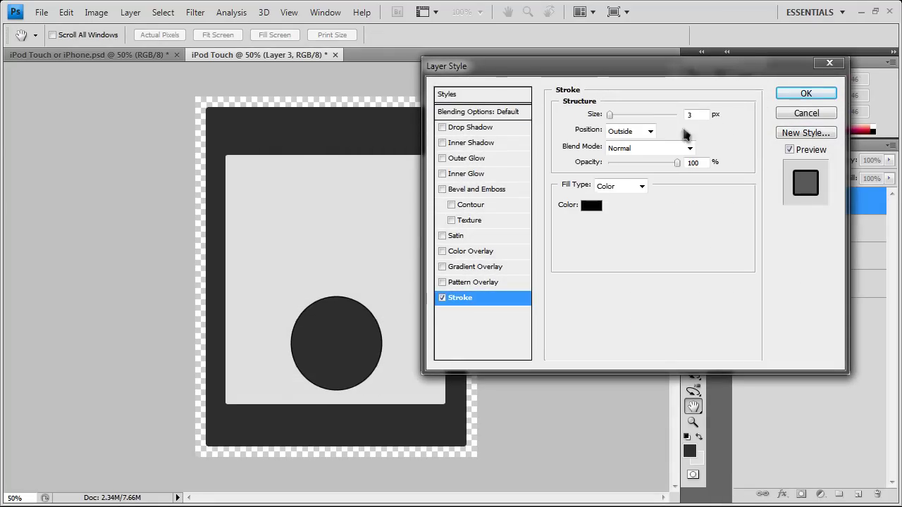
{"action": "left_click", "coordinate": [585, 211]}
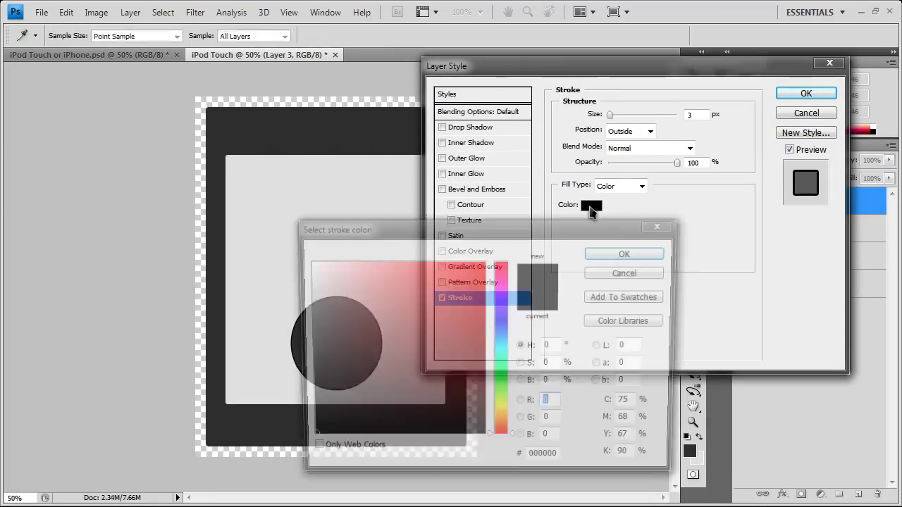
{"action": "left_click", "coordinate": [557, 461]}
{"action": "type", "text": "d1d1d1"}
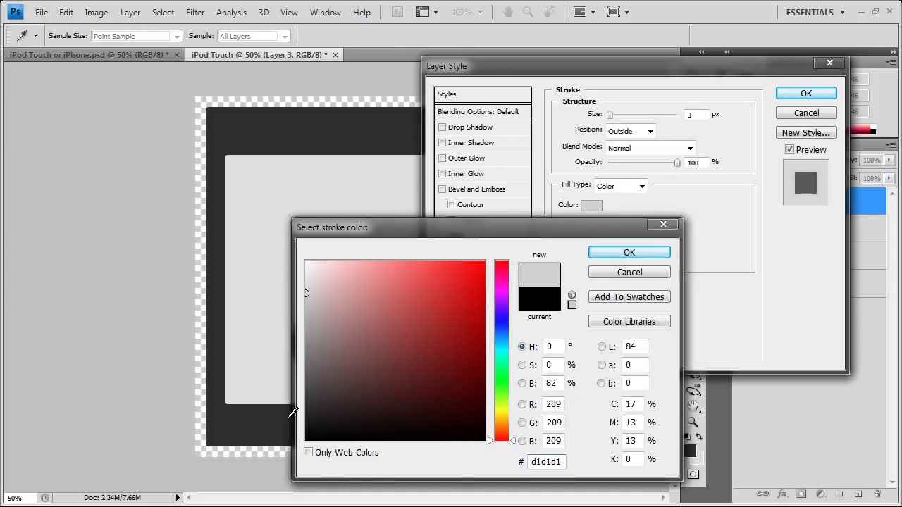
{"action": "key", "text": "Return"}
{"action": "left_click", "coordinate": [803, 94]}
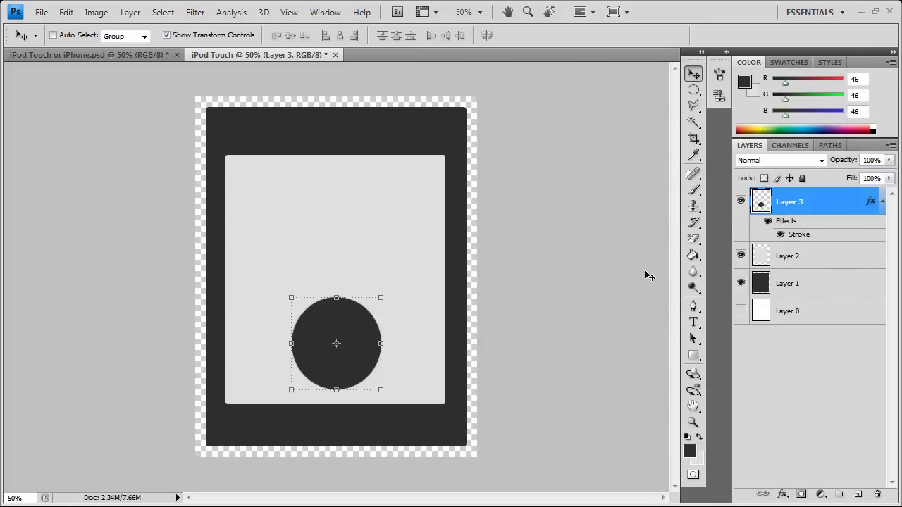
Move the circle into the bottom bezel and shrink it to home-button size
{"action": "left_click_drag", "start_coordinate": [348, 320], "coordinate": [347, 384]}
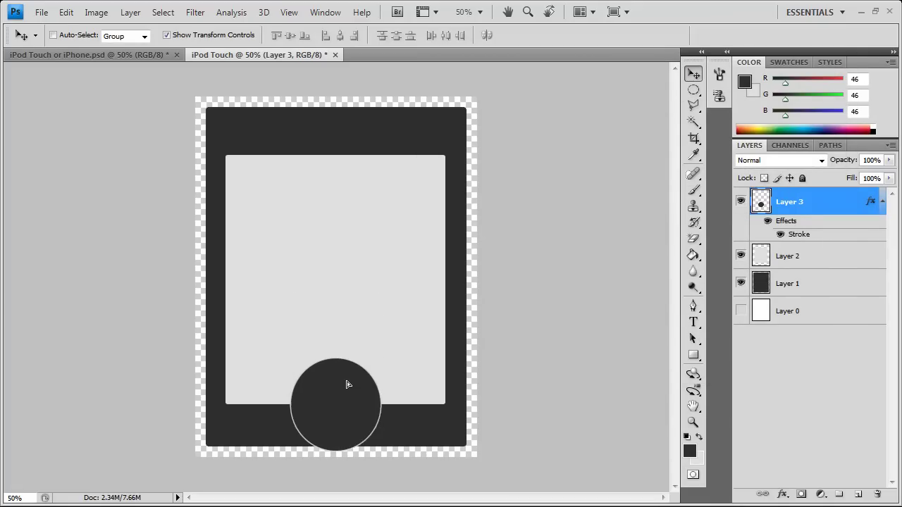
{"action": "left_click_drag", "start_coordinate": [380, 360], "coordinate": [352, 415]}
{"action": "key", "text": "shift+Down"}
{"action": "key", "text": "shift+Down"}
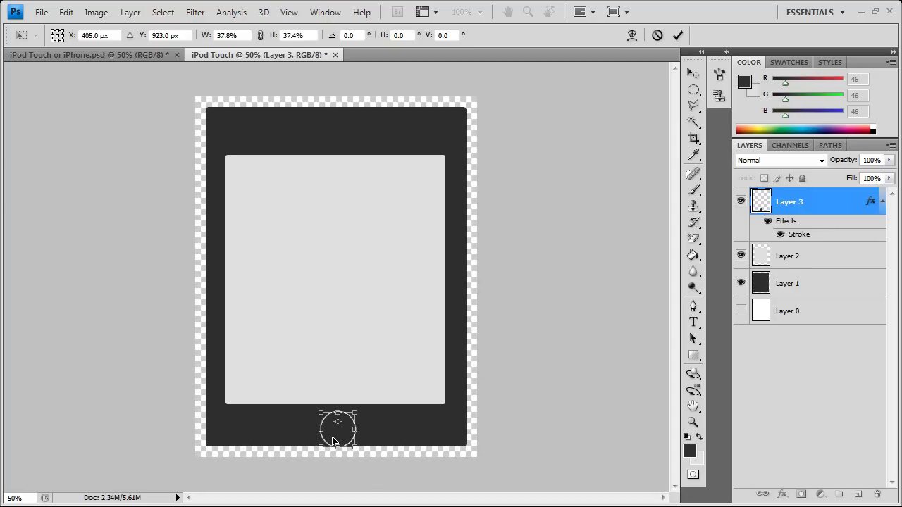
{"action": "left_click_drag", "start_coordinate": [334, 440], "coordinate": [333, 437]}
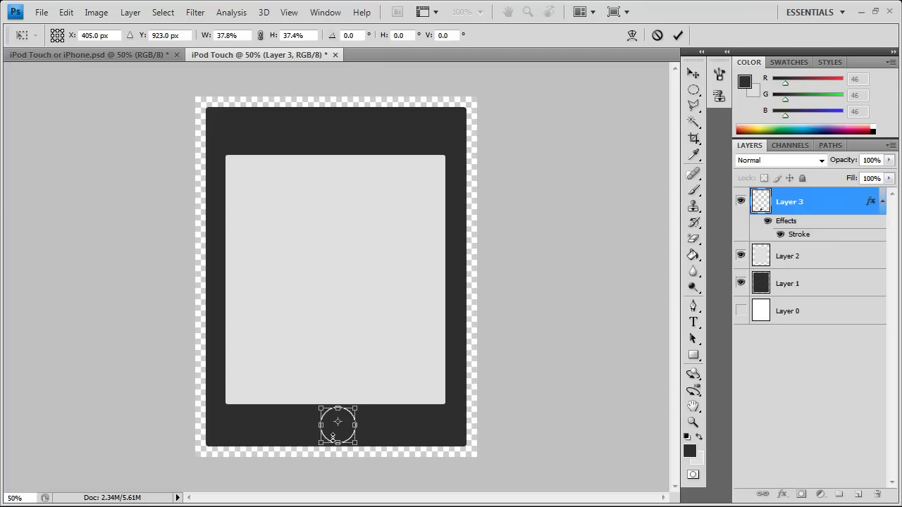
{"action": "left_click", "coordinate": [677, 35]}
{"action": "left_click", "coordinate": [782, 373]}
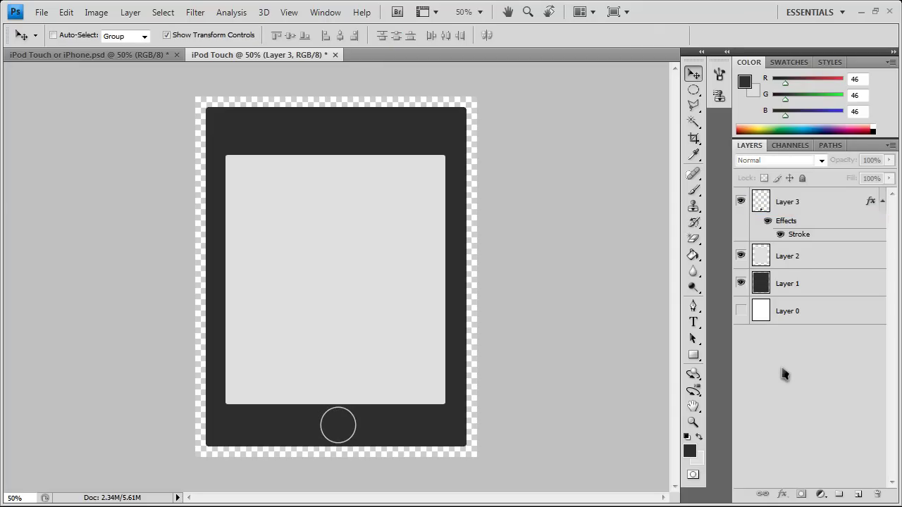
{"action": "left_click", "coordinate": [822, 207]}
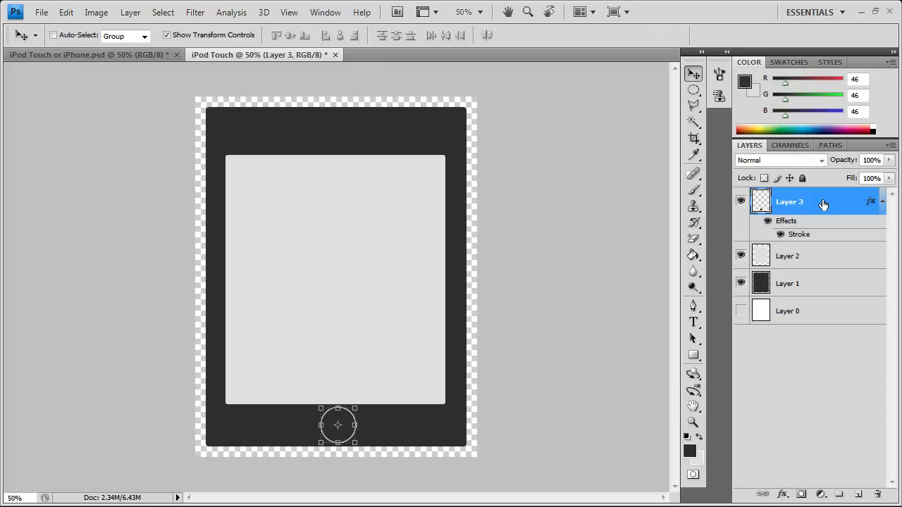
{"action": "left_click", "coordinate": [806, 363]}
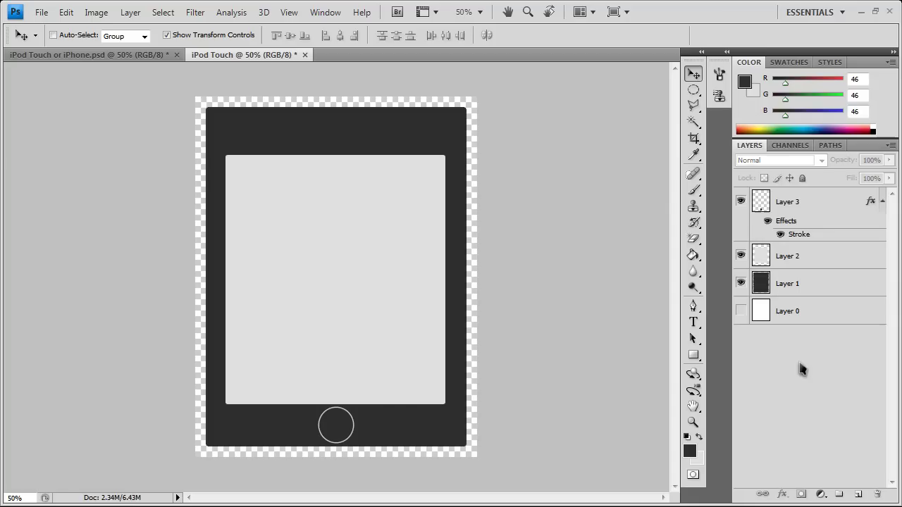
Add Layer 4, pick the Rectangular Marquee, and zoom to 100% on the device
{"action": "left_click", "coordinate": [858, 494]}
{"action": "left_click", "coordinate": [693, 95]}
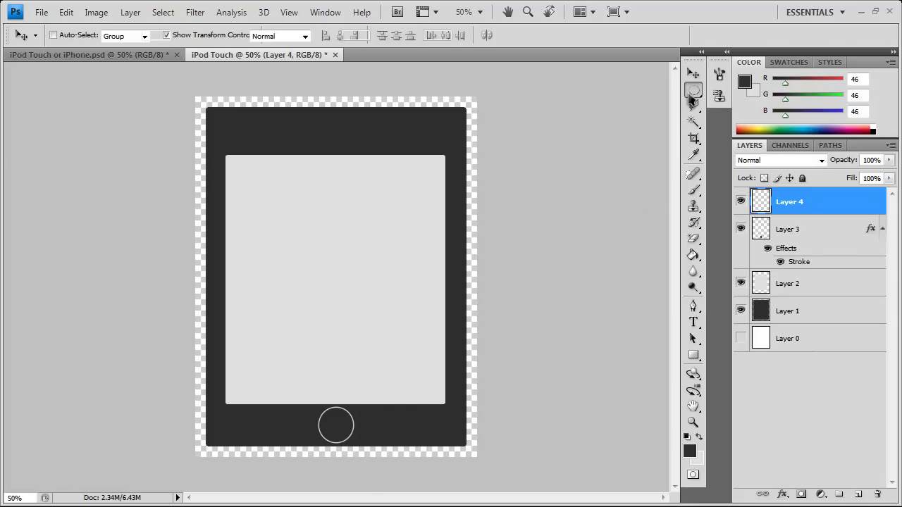
{"action": "left_click", "coordinate": [753, 88]}
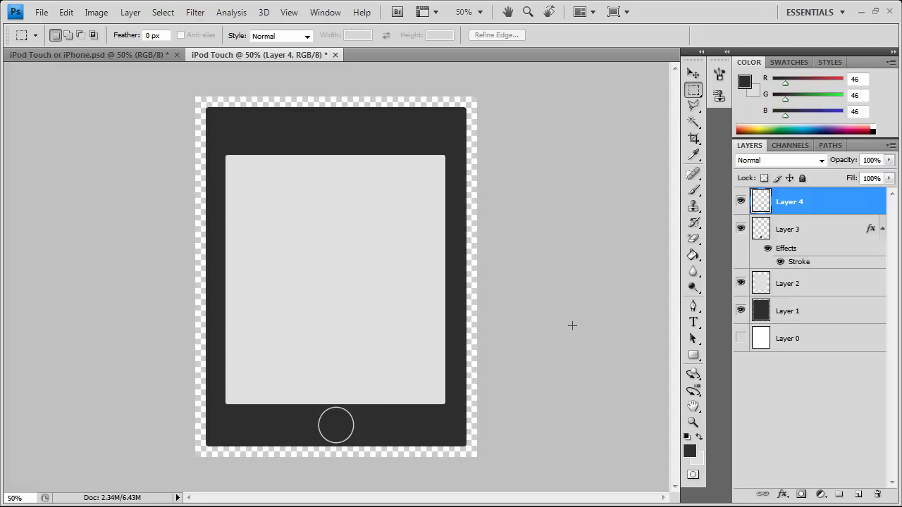
{"action": "key", "text": "ctrl+plus"}
{"action": "key", "text": "ctrl+plus"}
{"action": "scroll", "coordinate": [536, 314], "scroll_direction": "down", "scroll_amount": 5}
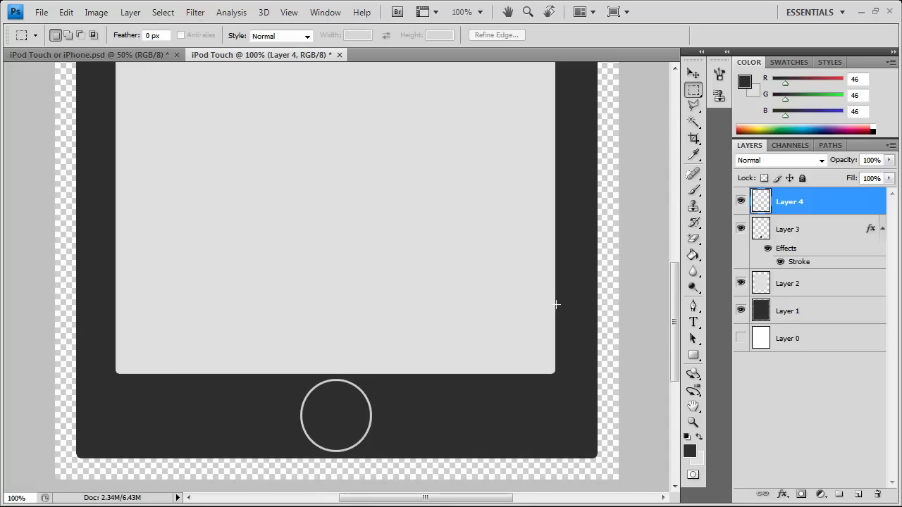
{"action": "scroll", "coordinate": [471, 401], "scroll_direction": "down", "scroll_amount": 2}
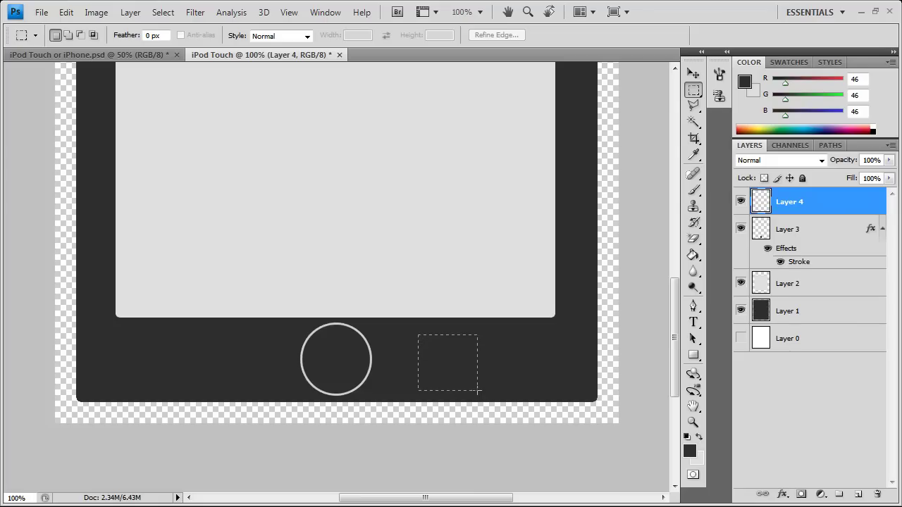
Mark a small square beside the home button and make light grey the foreground colour
{"action": "left_click_drag", "start_coordinate": [418, 335], "coordinate": [476, 391]}
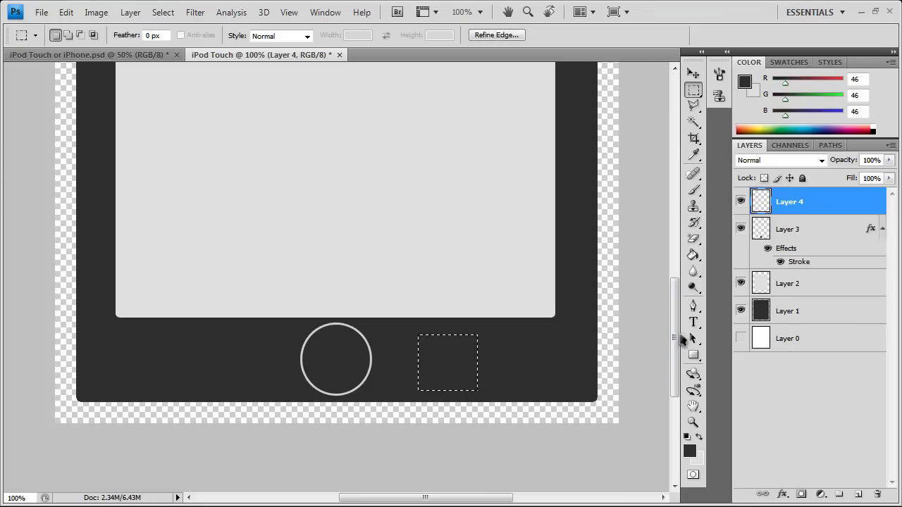
{"action": "left_click", "coordinate": [699, 438]}
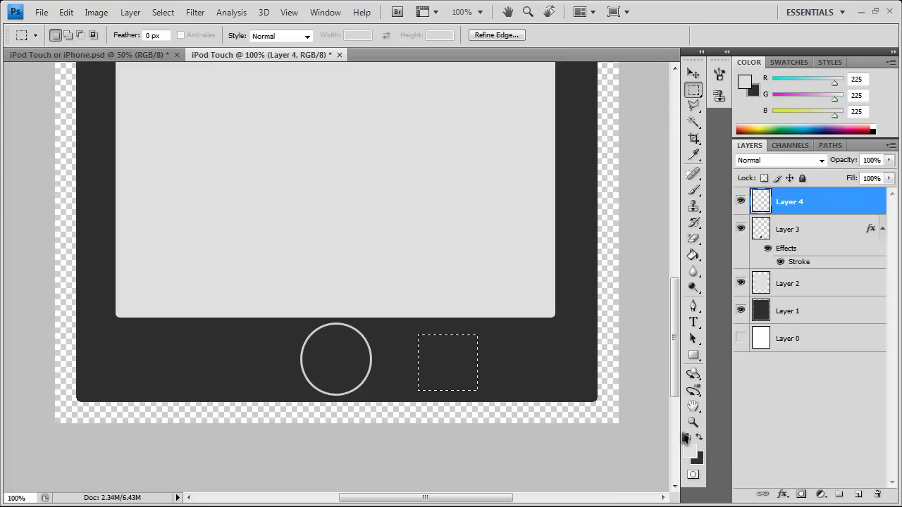
{"action": "left_click", "coordinate": [688, 449]}
{"action": "left_click", "coordinate": [620, 274]}
{"action": "left_click", "coordinate": [694, 255]}
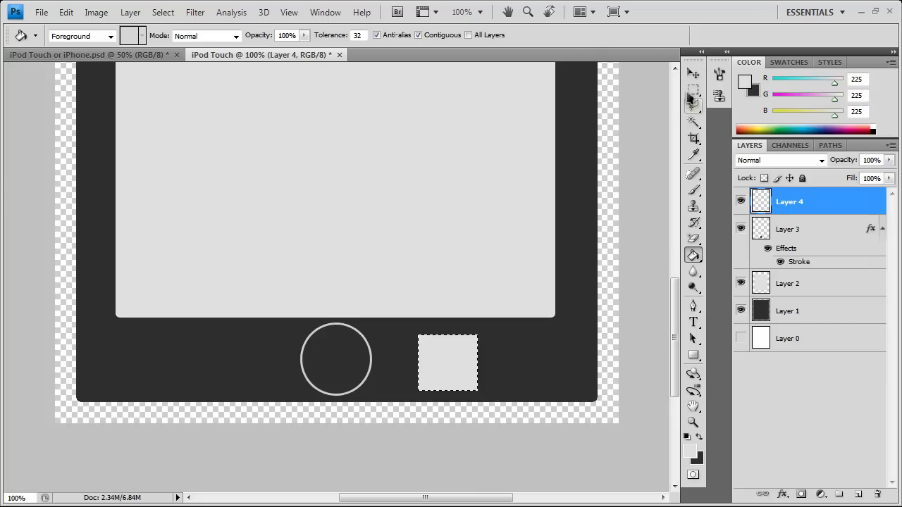
Round the square with Refine Edge Smooth 52, fill it light grey, then set marquee to Subtract
{"action": "left_click_drag", "start_coordinate": [694, 90], "coordinate": [727, 92]}
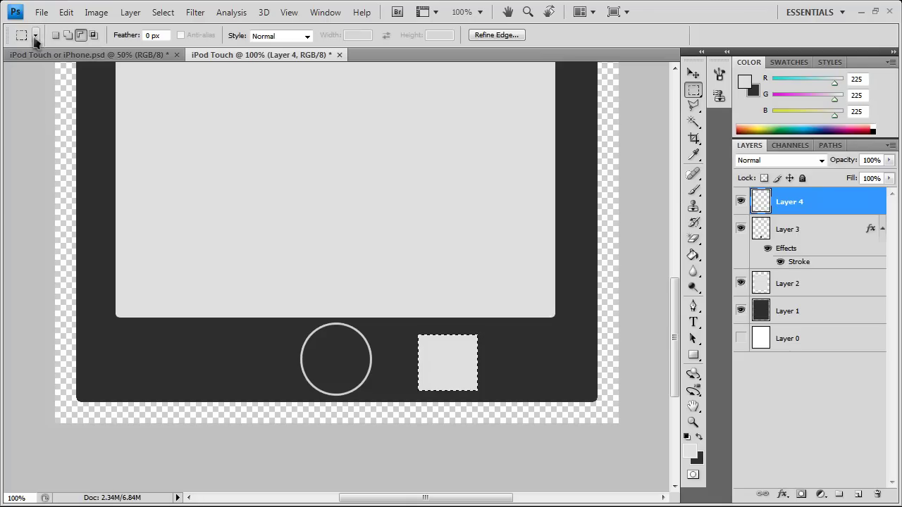
{"action": "left_click", "coordinate": [56, 35]}
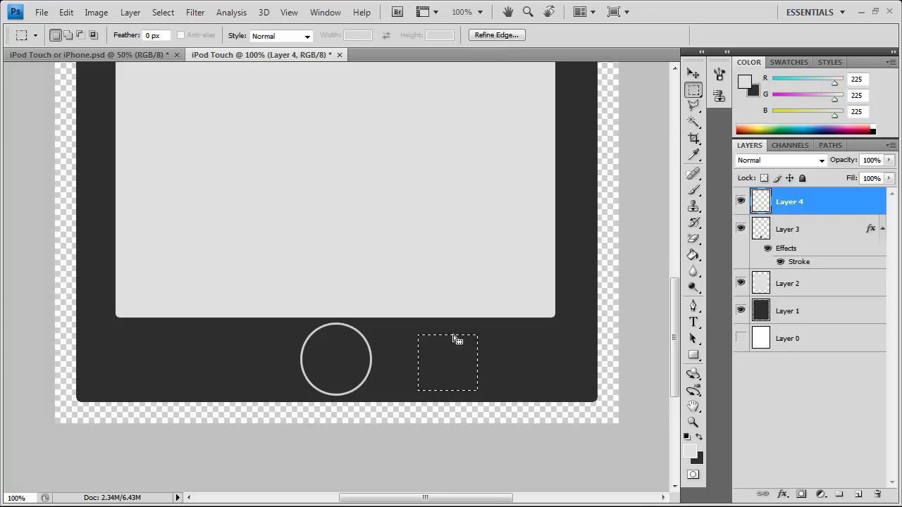
{"action": "left_click", "coordinate": [496, 35]}
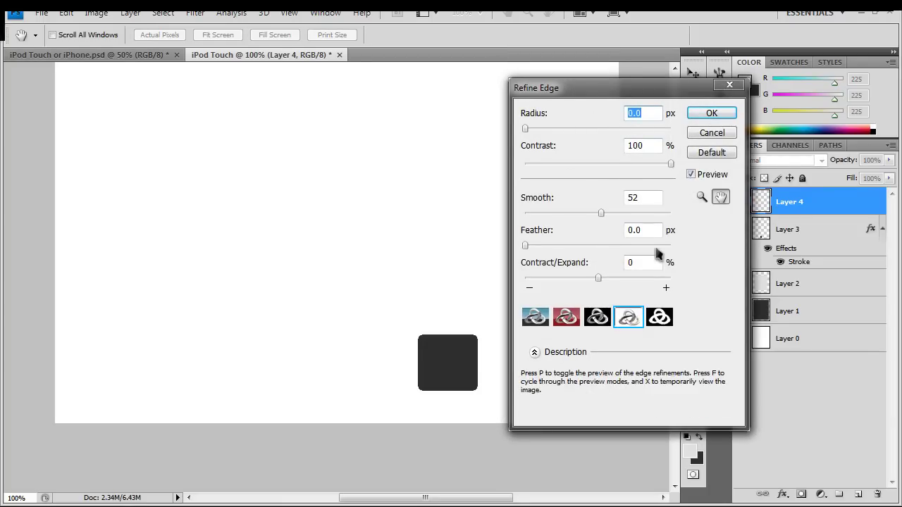
{"action": "left_click", "coordinate": [710, 115]}
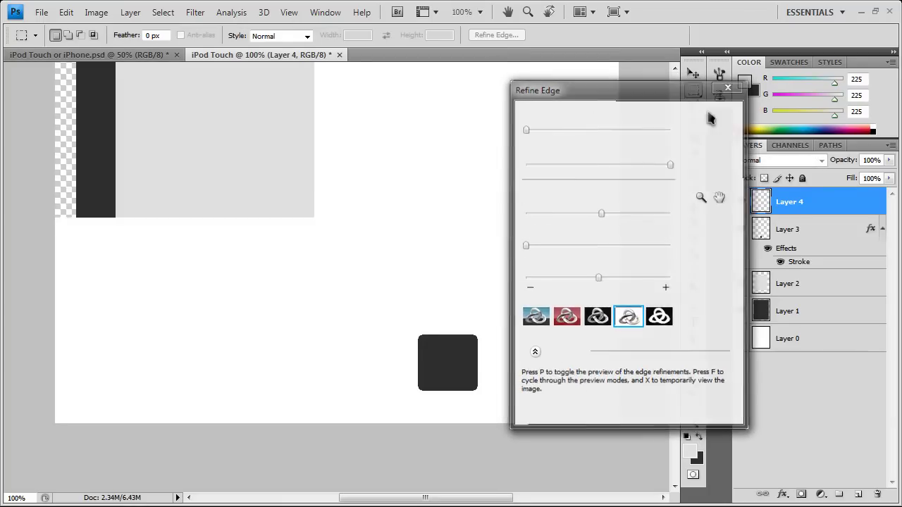
{"action": "left_click", "coordinate": [692, 255]}
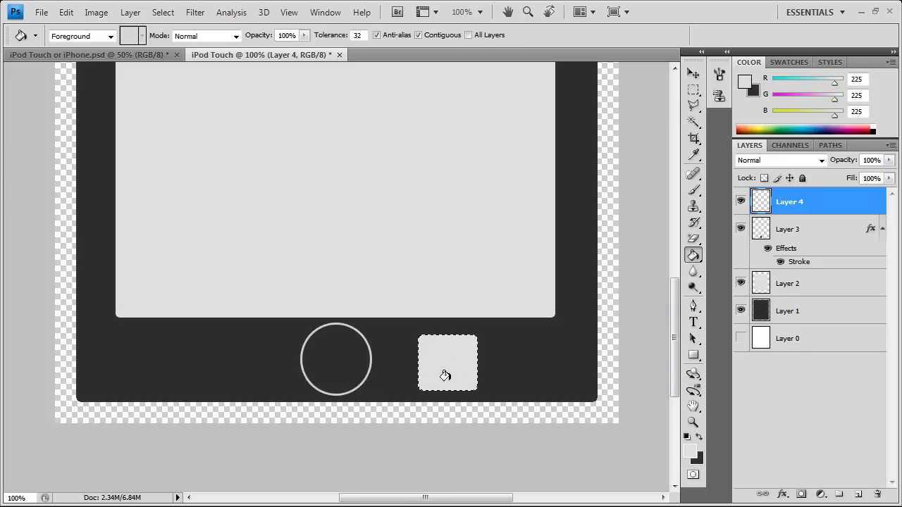
{"action": "left_click_drag", "start_coordinate": [693, 90], "coordinate": [736, 90]}
{"action": "left_click", "coordinate": [80, 35]}
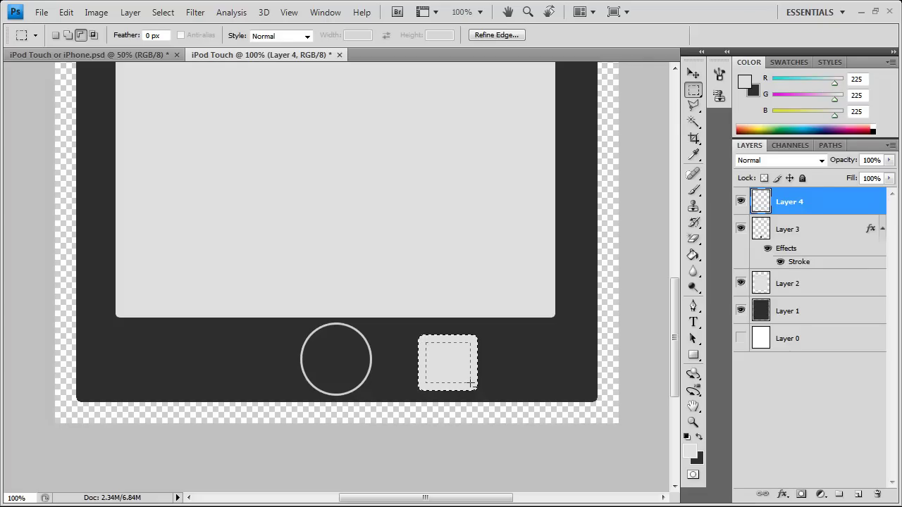
Round the inner selection, invert it, and erase the square's centre with the Magic Eraser
{"action": "left_click", "coordinate": [492, 35]}
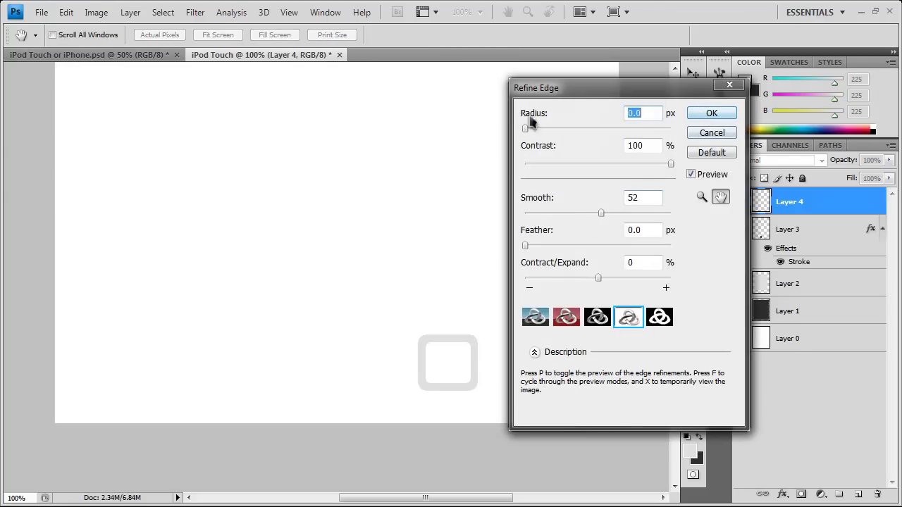
{"action": "left_click", "coordinate": [701, 117]}
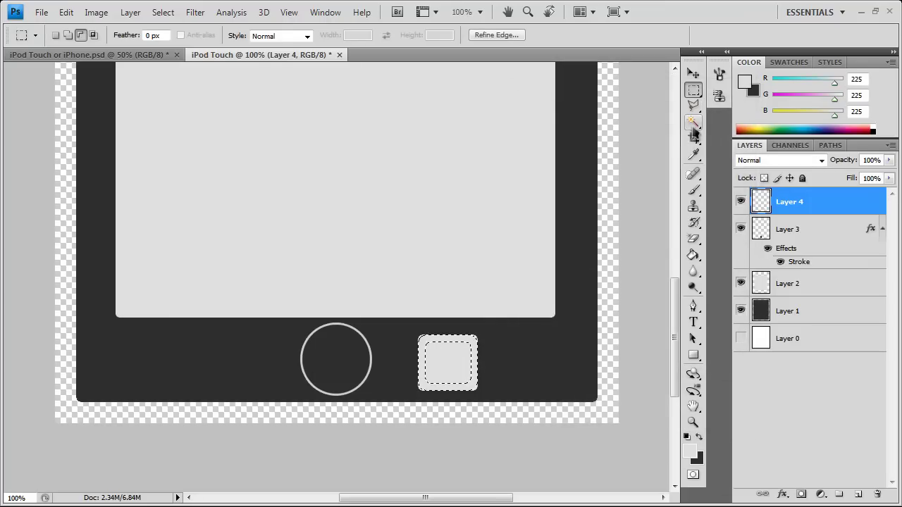
{"action": "left_click", "coordinate": [163, 12]}
{"action": "left_click", "coordinate": [169, 66]}
{"action": "left_click", "coordinate": [693, 244]}
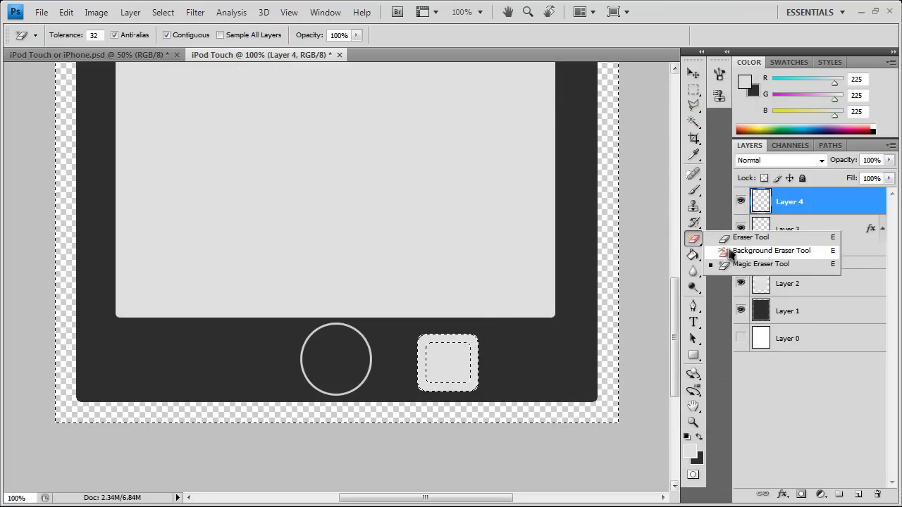
{"action": "left_click", "coordinate": [741, 264]}
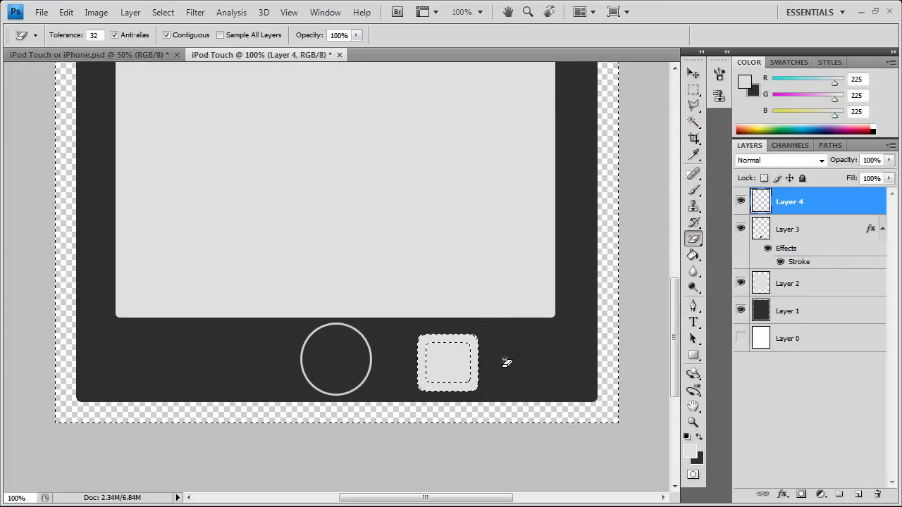
{"action": "left_click", "coordinate": [447, 363]}
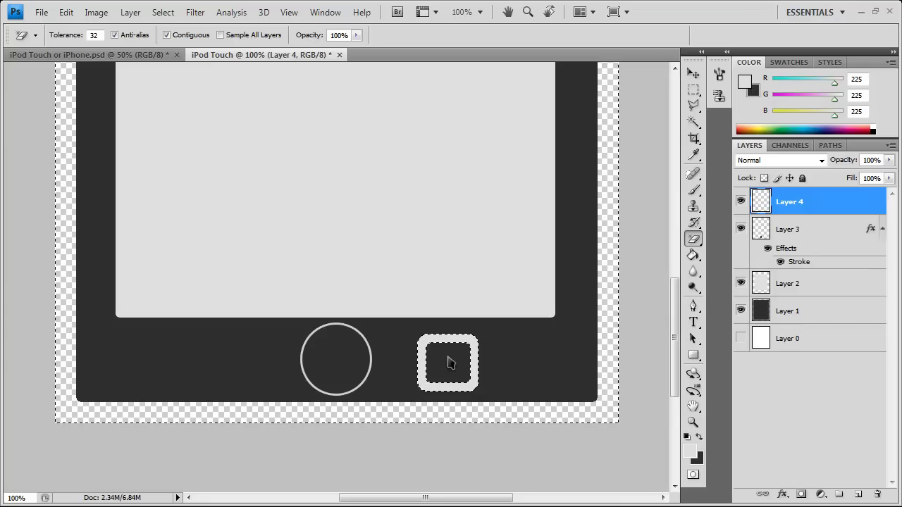
{"action": "key", "text": "ctrl+d"}
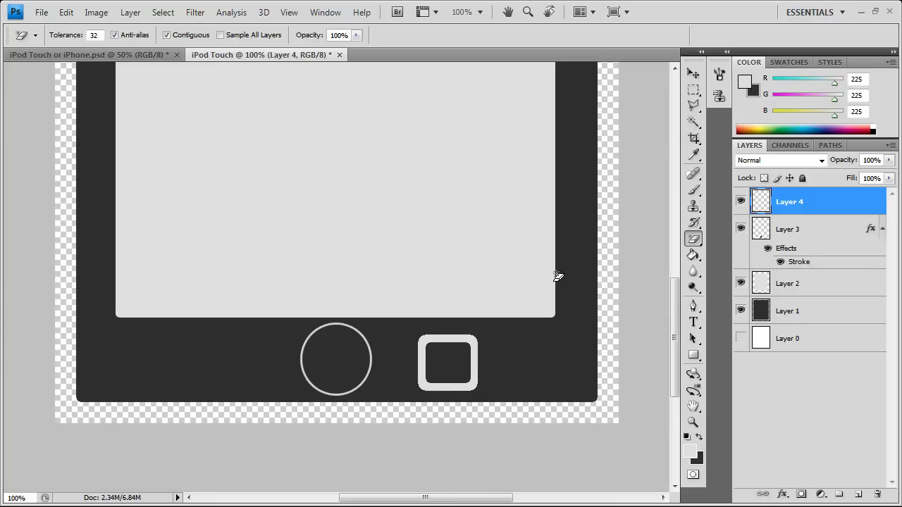
Shrink the square outline and centre it inside the home button circle
{"action": "left_click", "coordinate": [693, 73]}
{"action": "left_click_drag", "start_coordinate": [474, 336], "coordinate": [435, 381]}
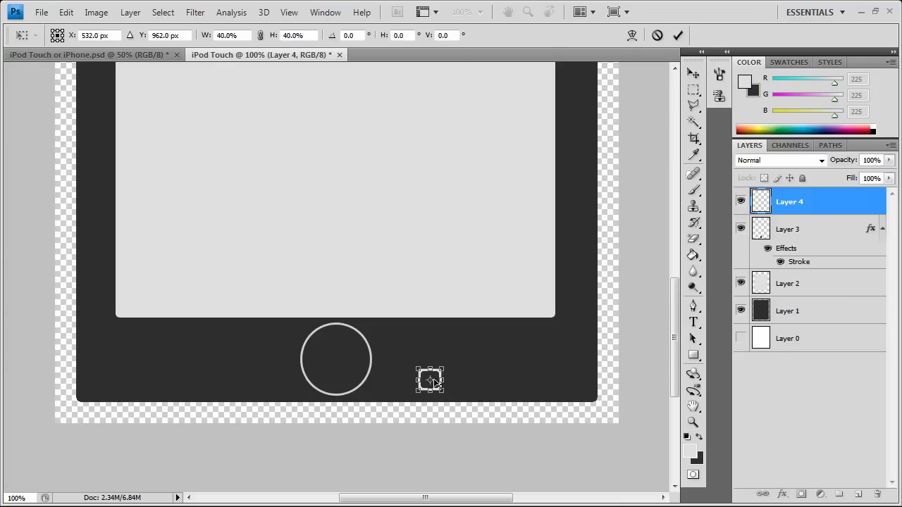
{"action": "left_click_drag", "start_coordinate": [441, 381], "coordinate": [338, 367]}
{"action": "key", "text": "Left"}
{"action": "key", "text": "Left"}
{"action": "key", "text": "Left"}
{"action": "key", "text": "Left"}
{"action": "key", "text": "Left"}
{"action": "left_click", "coordinate": [677, 34]}
Check Layer 4's home-button square, then zoom out to 50% to view the whole iPod
{"action": "left_click", "coordinate": [775, 369]}
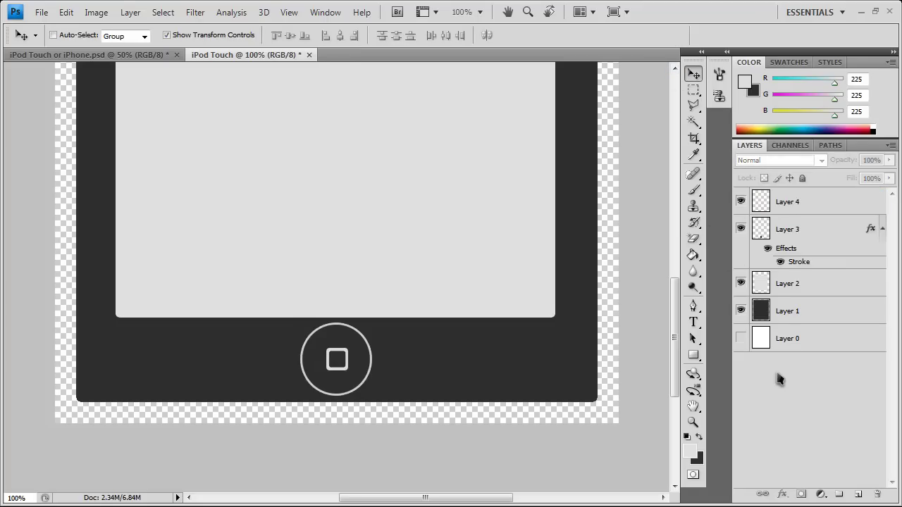
{"action": "left_click", "coordinate": [803, 203]}
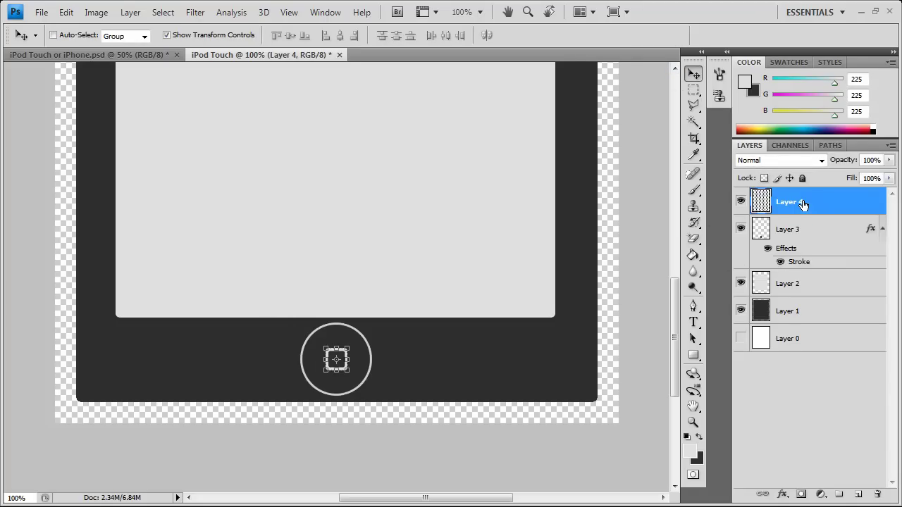
{"action": "left_click", "coordinate": [824, 396]}
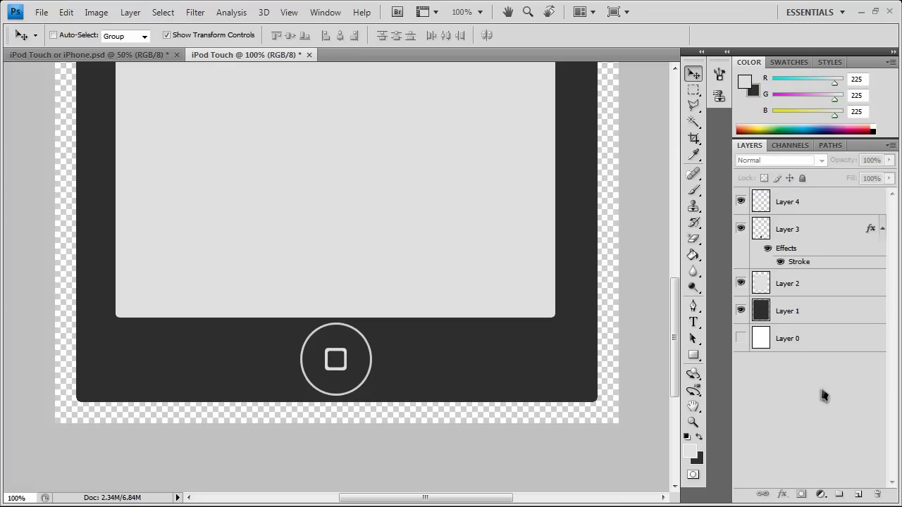
{"action": "key", "text": "ctrl+minus"}
{"action": "key", "text": "ctrl+minus"}
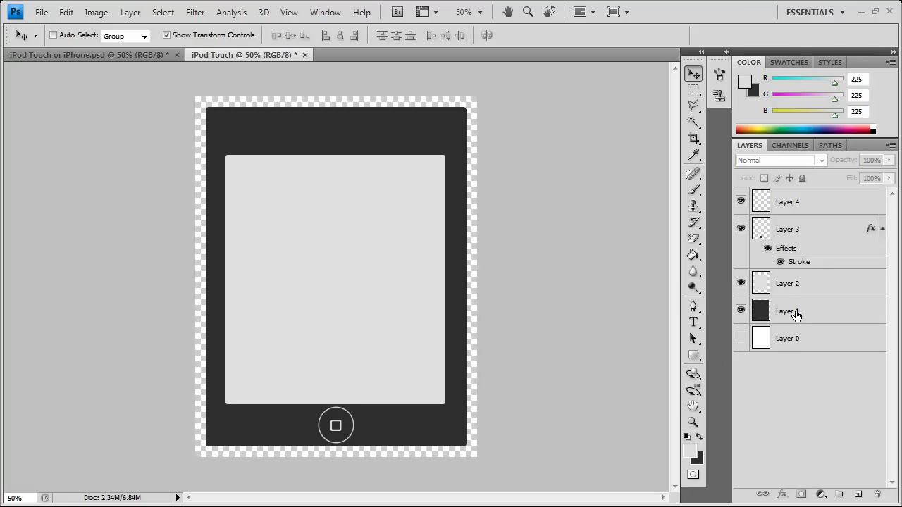
Give Layer 1, the dark iPod body, a 3 px outside Stroke in light grey d1d1d1
{"action": "left_click", "coordinate": [821, 311]}
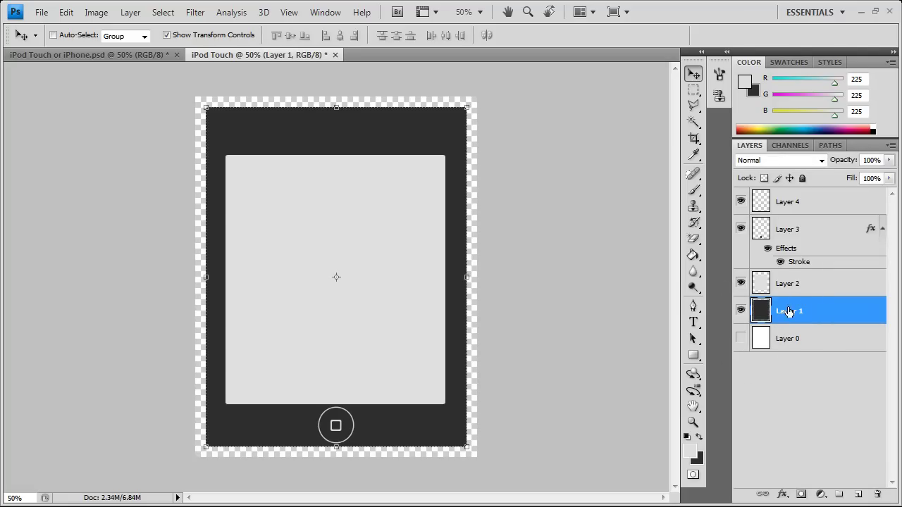
{"action": "right_click", "coordinate": [796, 305]}
{"action": "left_click", "coordinate": [719, 192]}
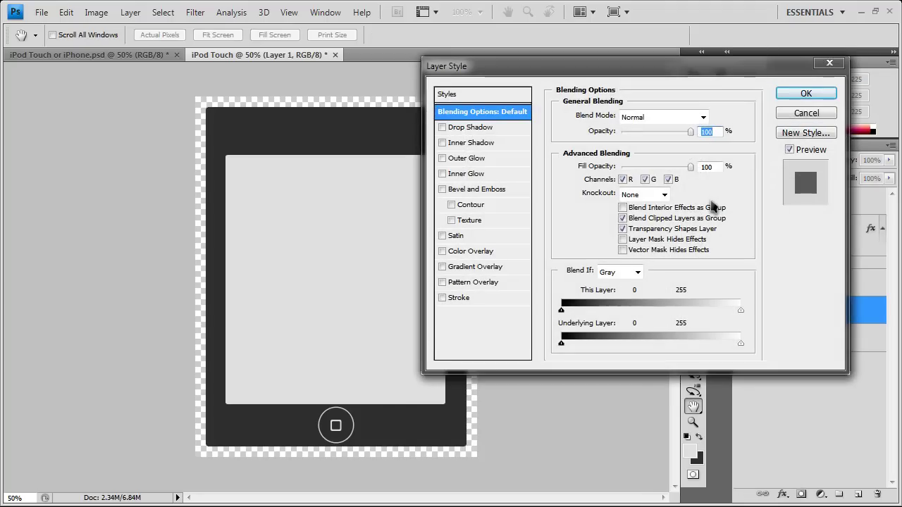
{"action": "left_click", "coordinate": [485, 300]}
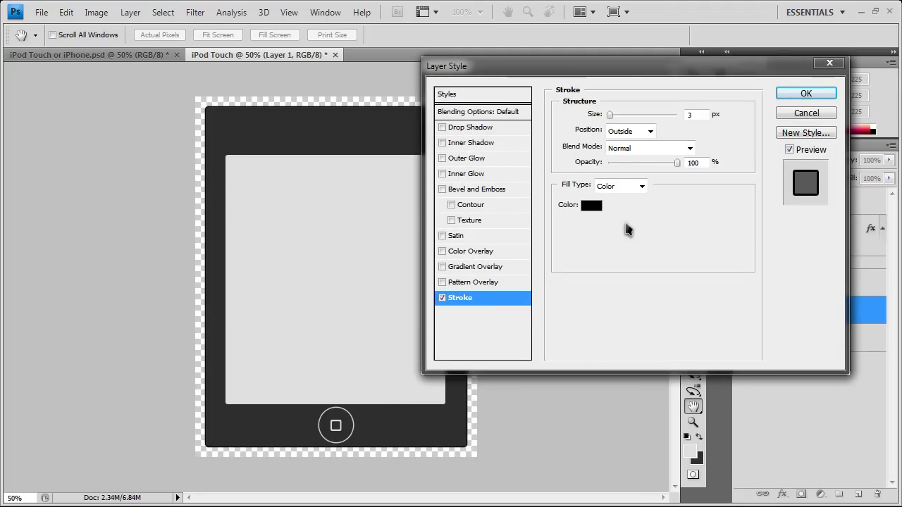
{"action": "left_click", "coordinate": [592, 207]}
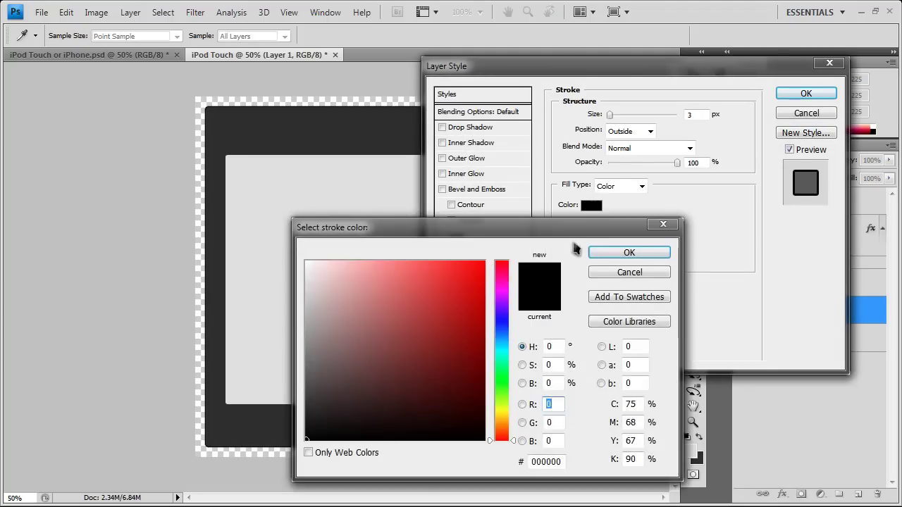
{"action": "left_click", "coordinate": [568, 403]}
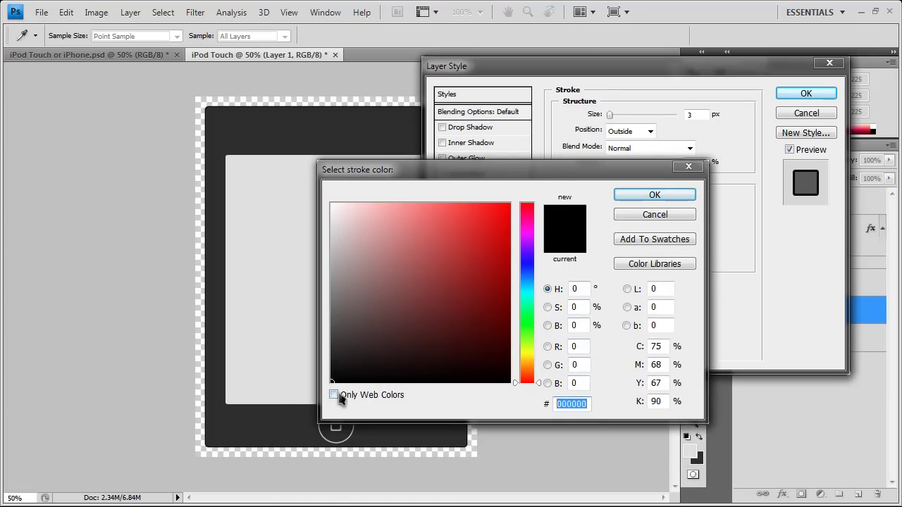
{"action": "type", "text": "d1d1d1"}
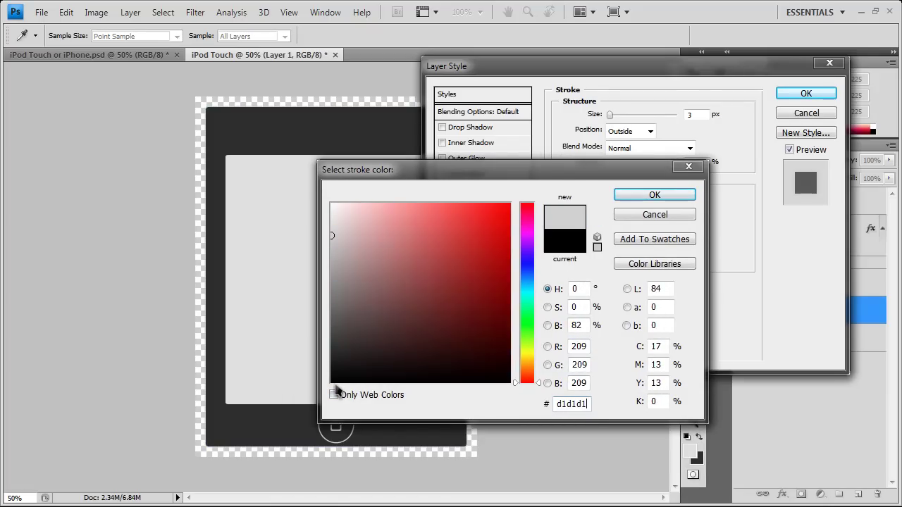
{"action": "key", "text": "Return"}
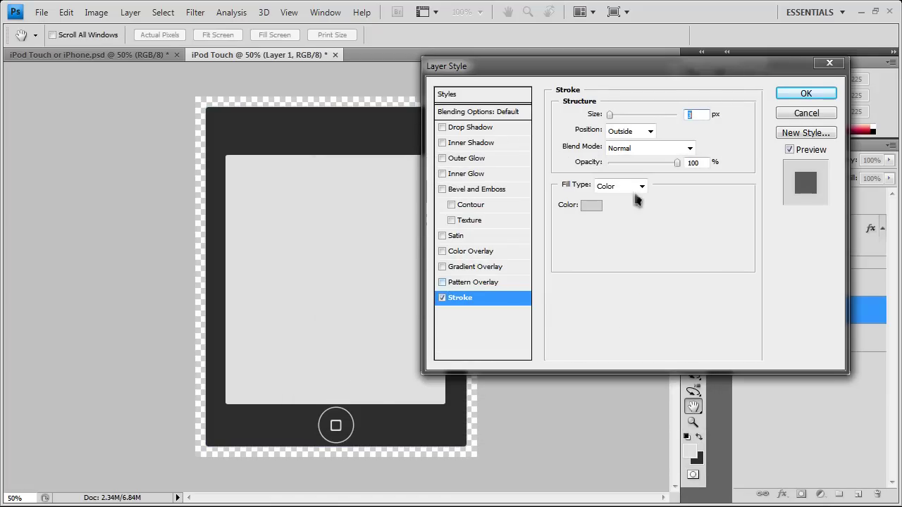
Apply the body's stroke style and create a new layer group named 'iPod Touch'
{"action": "left_click", "coordinate": [805, 93]}
{"action": "left_click", "coordinate": [812, 422]}
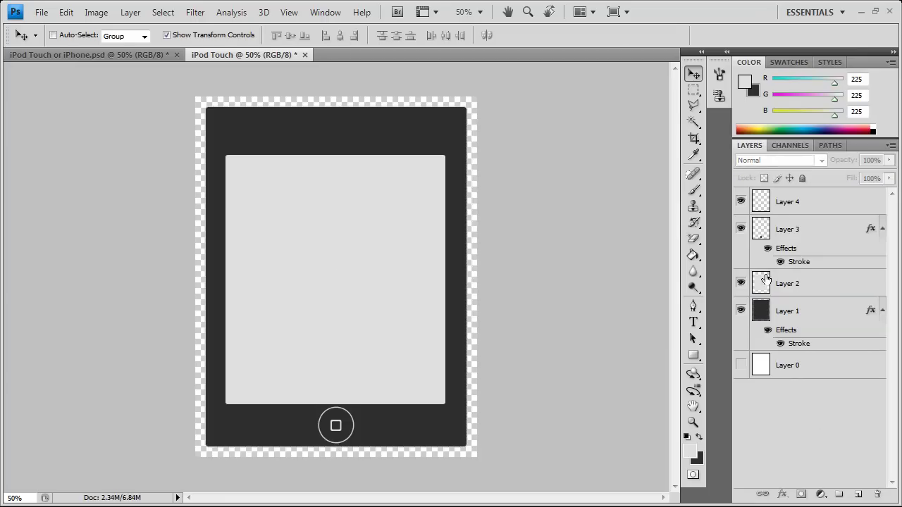
{"action": "left_click", "coordinate": [839, 494]}
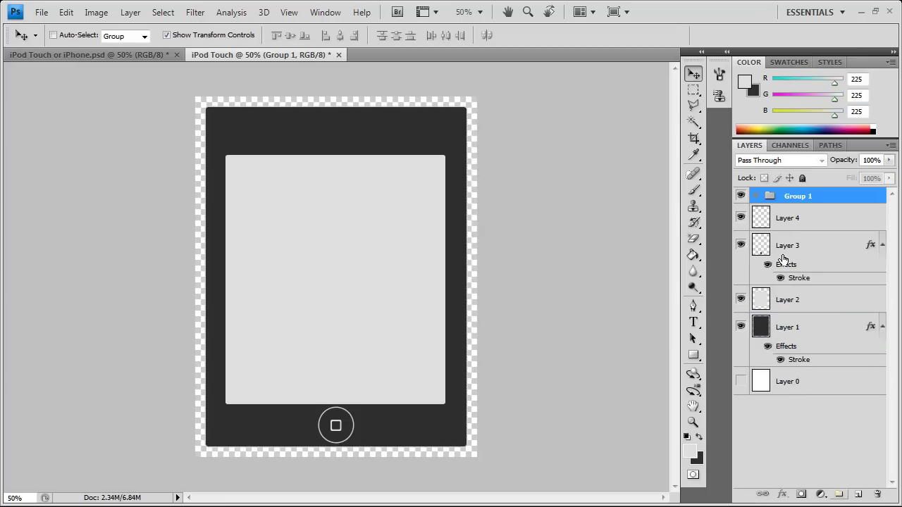
{"action": "double_click", "coordinate": [795, 196]}
{"action": "type", "text": "iP"}
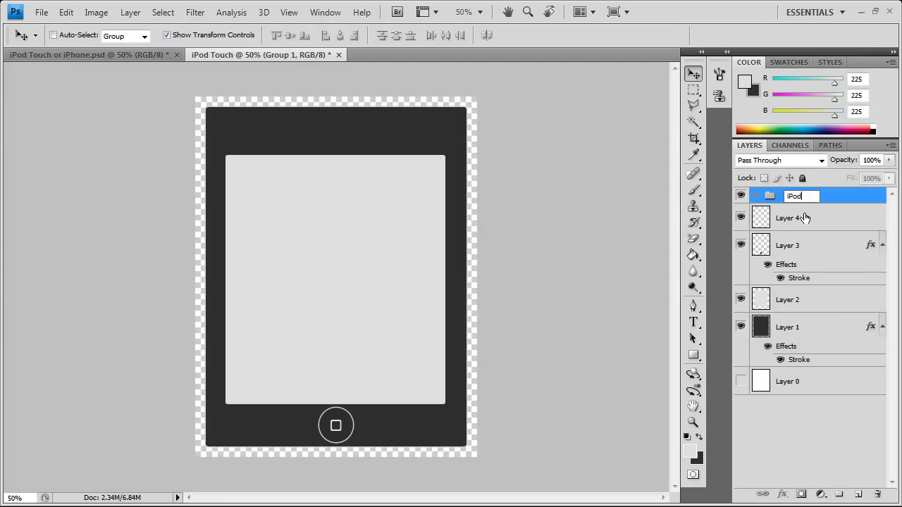
{"action": "type", "text": "od Touch"}
{"action": "key", "text": "Return"}
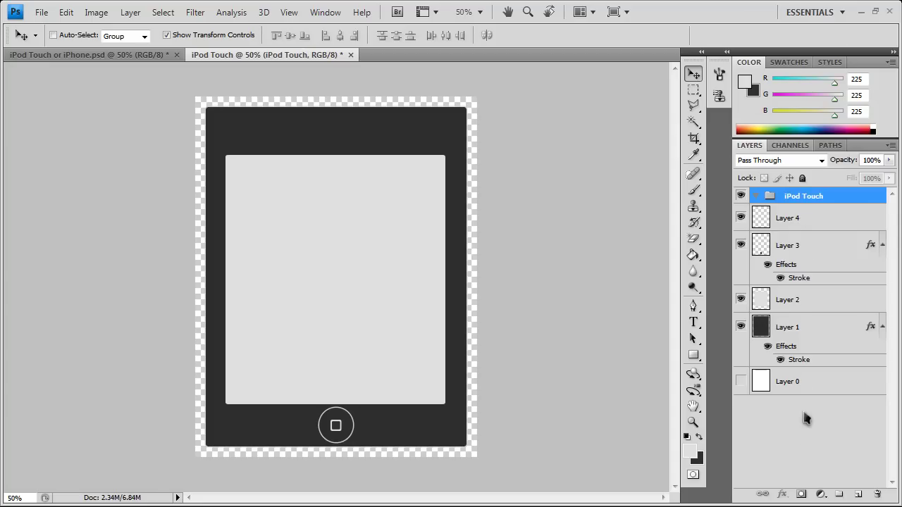
Move Layers 1–4 into the iPod Touch group and select Layer 3, the home-button ring
{"action": "left_click", "coordinate": [803, 433]}
{"action": "left_click", "coordinate": [793, 328]}
{"action": "left_click", "coordinate": [803, 220], "text": "shift"}
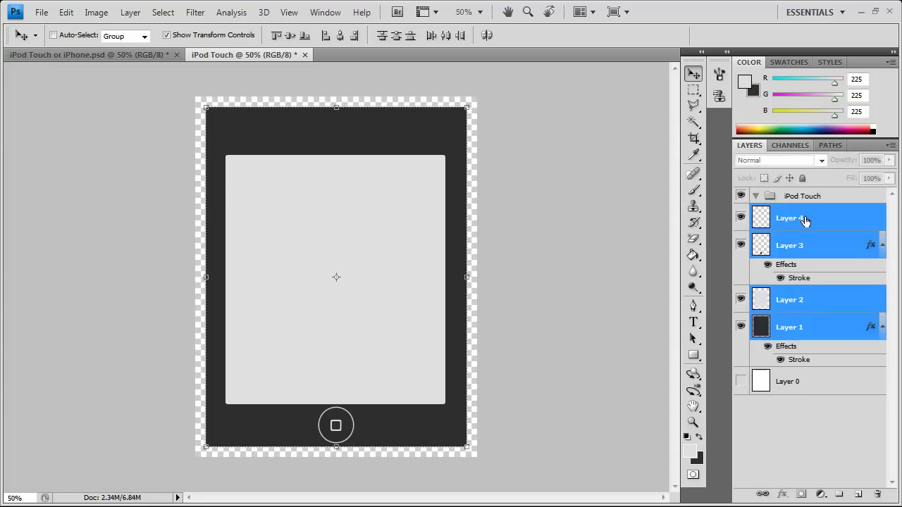
{"action": "left_click_drag", "start_coordinate": [803, 220], "coordinate": [803, 198]}
{"action": "left_click", "coordinate": [807, 425]}
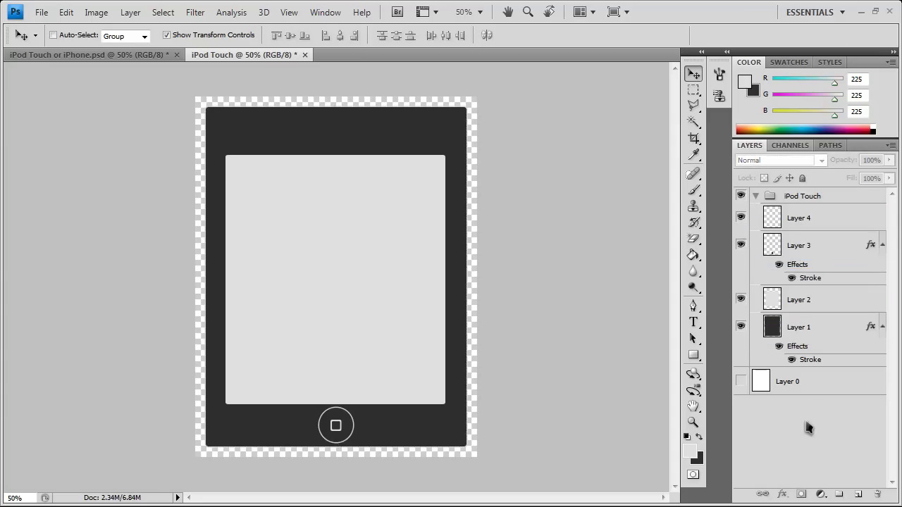
{"action": "left_click", "coordinate": [756, 196]}
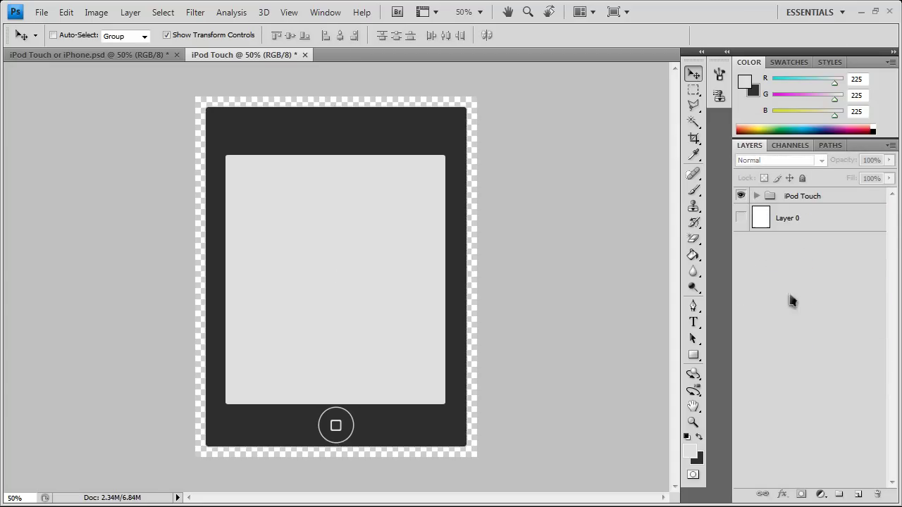
{"action": "left_click", "coordinate": [757, 200]}
{"action": "left_click", "coordinate": [788, 253]}
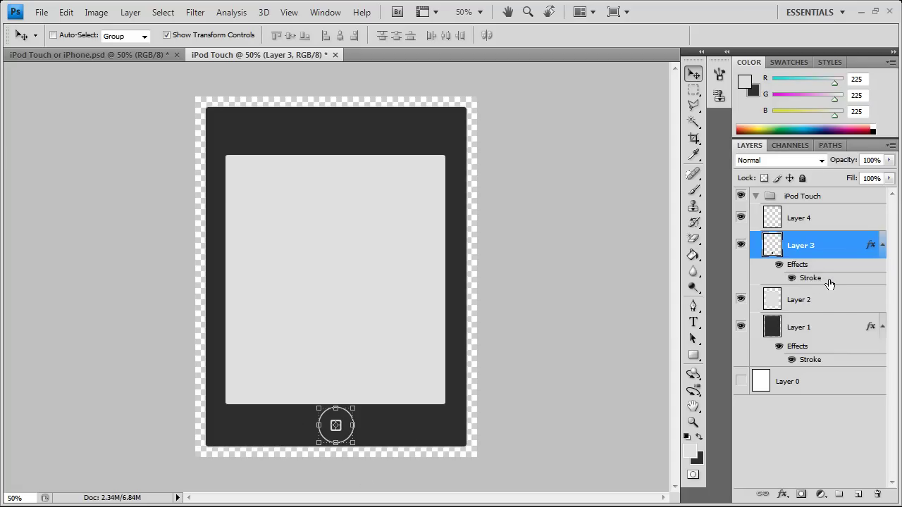
Draw an elliptical selection over the home button and add Layer 5 at the top of the group
{"action": "left_click_drag", "start_coordinate": [693, 121], "coordinate": [721, 136]}
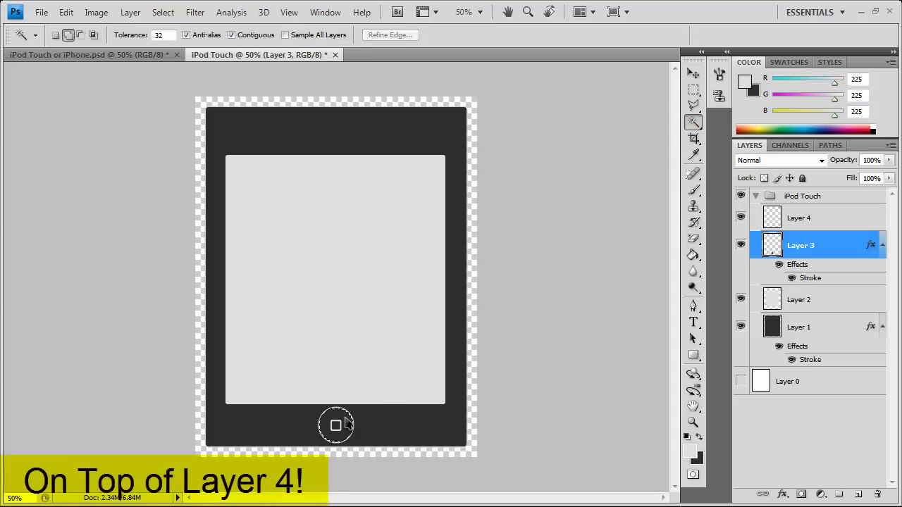
{"action": "left_click", "coordinate": [693, 105]}
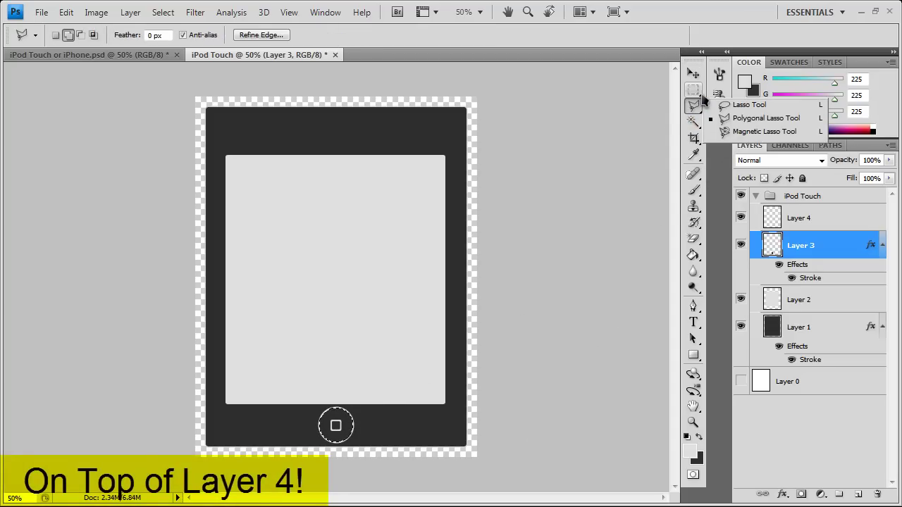
{"action": "mouse_move", "coordinate": [693, 90]}
{"action": "left_mouse_down"}
{"action": "mouse_move", "coordinate": [737, 126]}
{"action": "mouse_move", "coordinate": [735, 102]}
{"action": "left_mouse_up"}
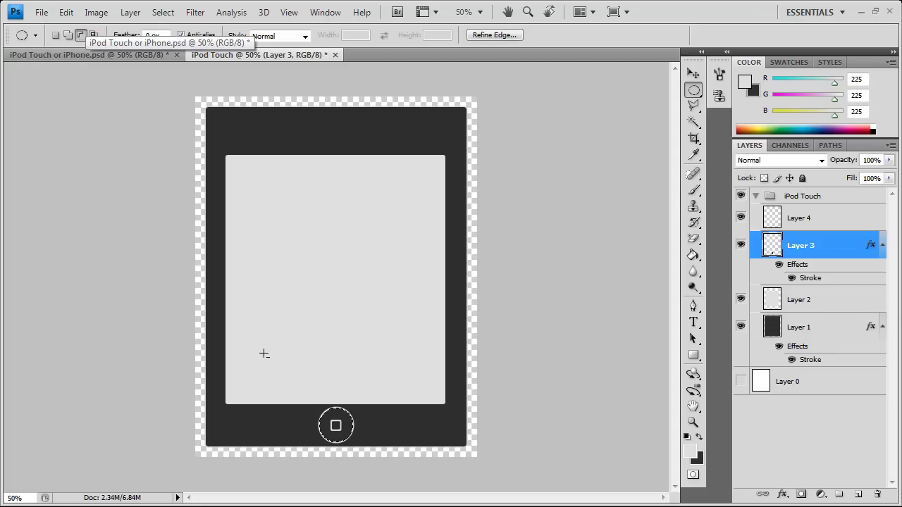
{"action": "left_click_drag", "start_coordinate": [416, 420], "coordinate": [436, 427]}
{"action": "left_click", "coordinate": [859, 494]}
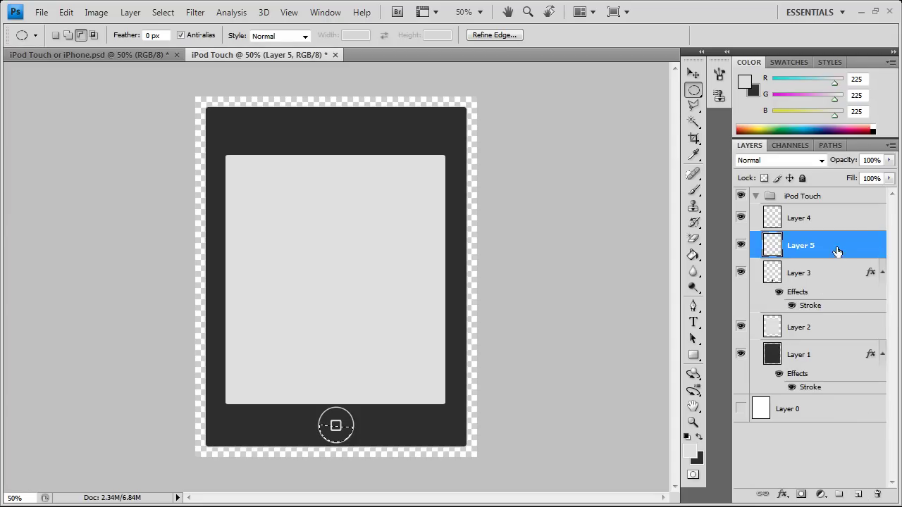
{"action": "left_click_drag", "start_coordinate": [837, 252], "coordinate": [830, 208]}
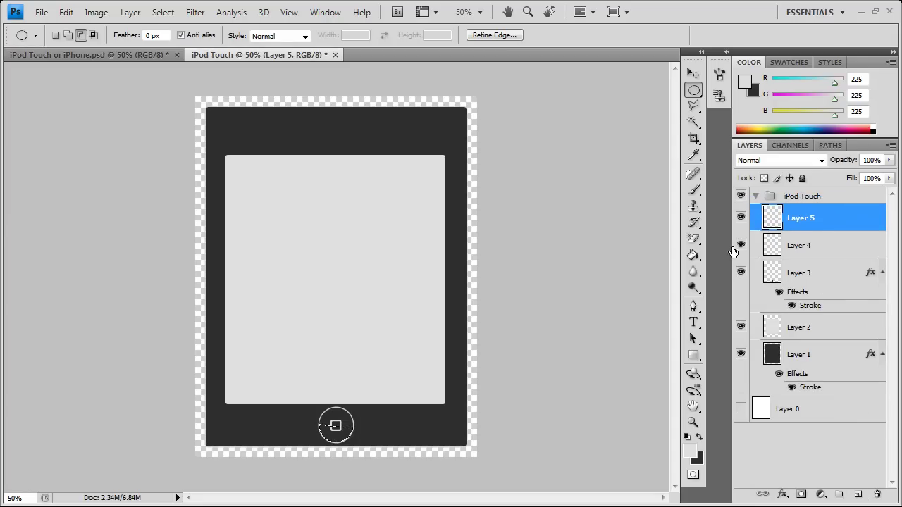
Fill the selection with white on Layer 5 and set its blend mode to Soft Light
{"action": "left_click", "coordinate": [693, 255]}
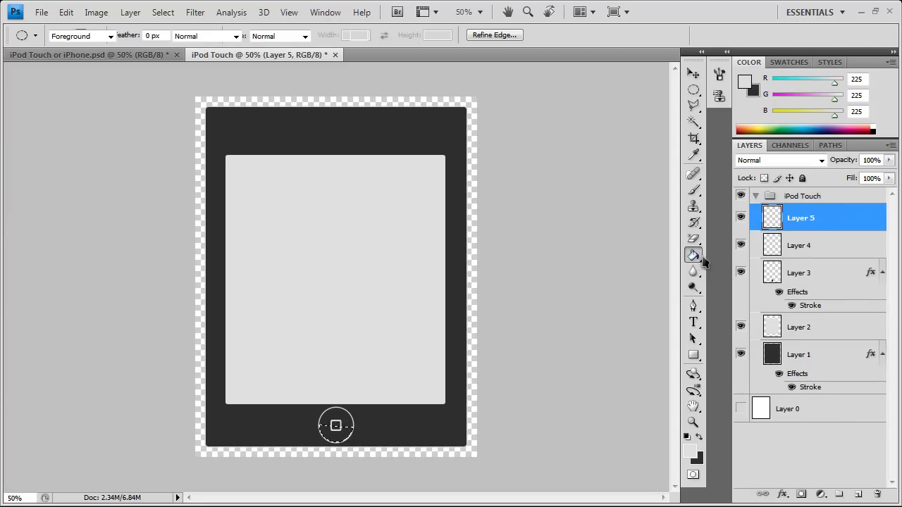
{"action": "key", "text": "alt"}
{"action": "left_click", "coordinate": [693, 453]}
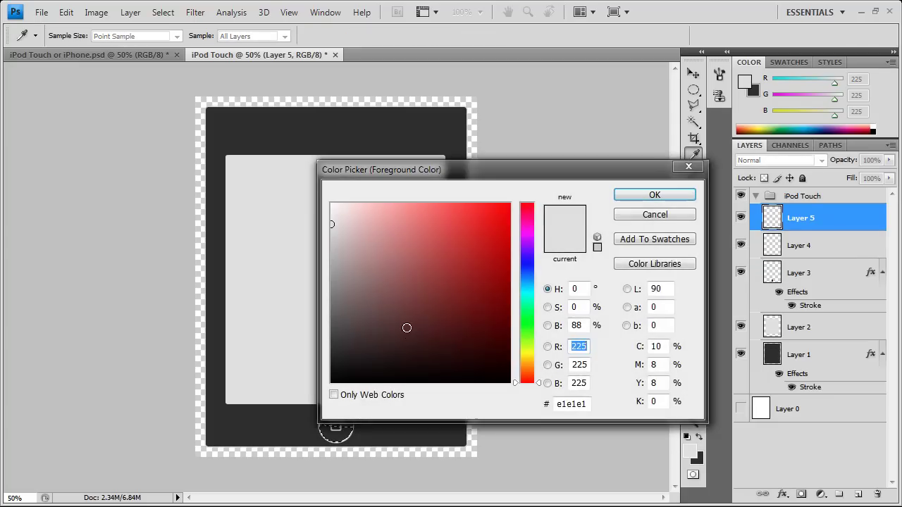
{"action": "left_click_drag", "start_coordinate": [408, 326], "coordinate": [328, 210]}
{"action": "left_click", "coordinate": [666, 198]}
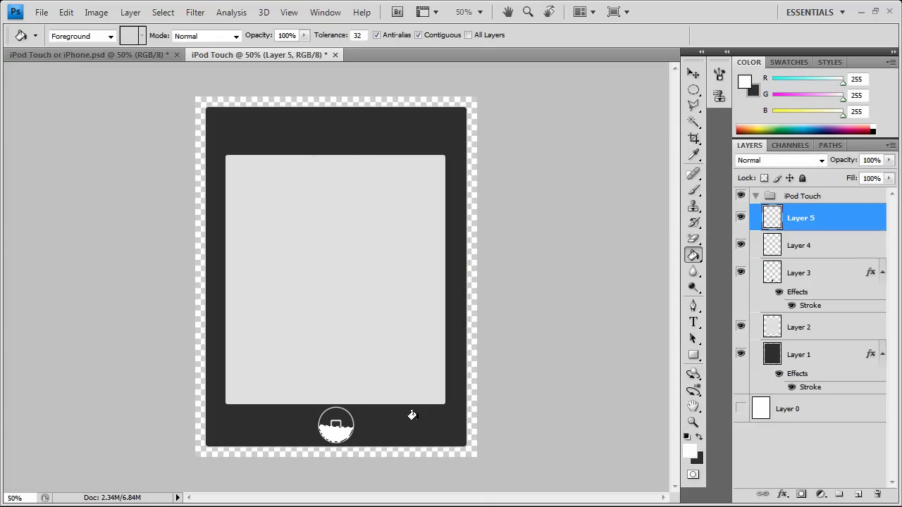
{"action": "left_click", "coordinate": [820, 161]}
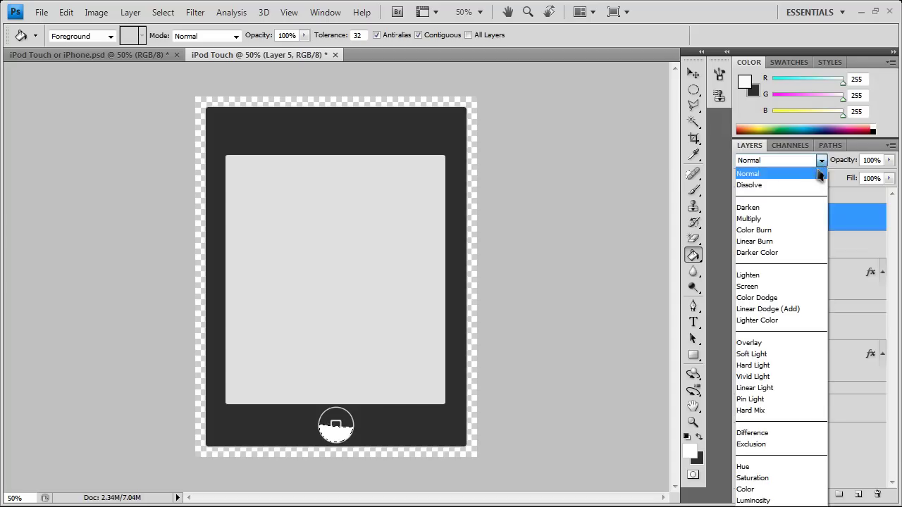
{"action": "left_click", "coordinate": [753, 353]}
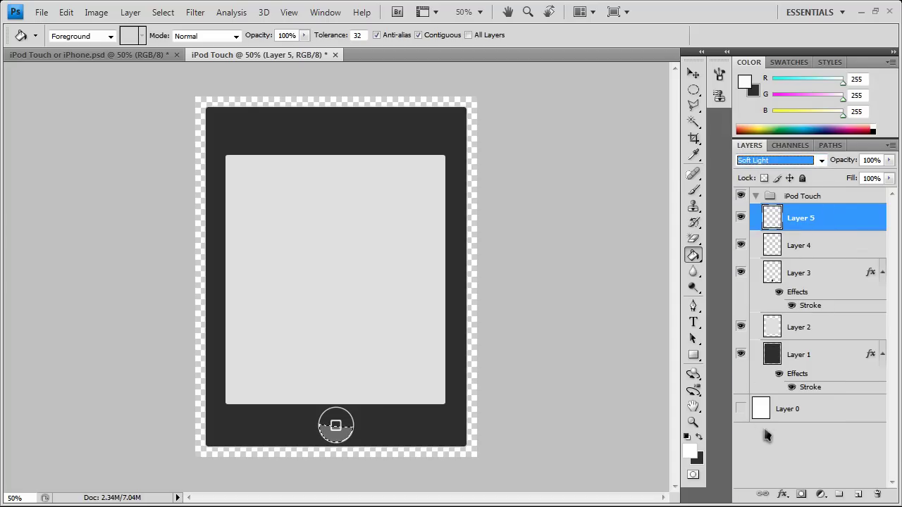
Delete the white background Layer 0
{"action": "left_click", "coordinate": [754, 197]}
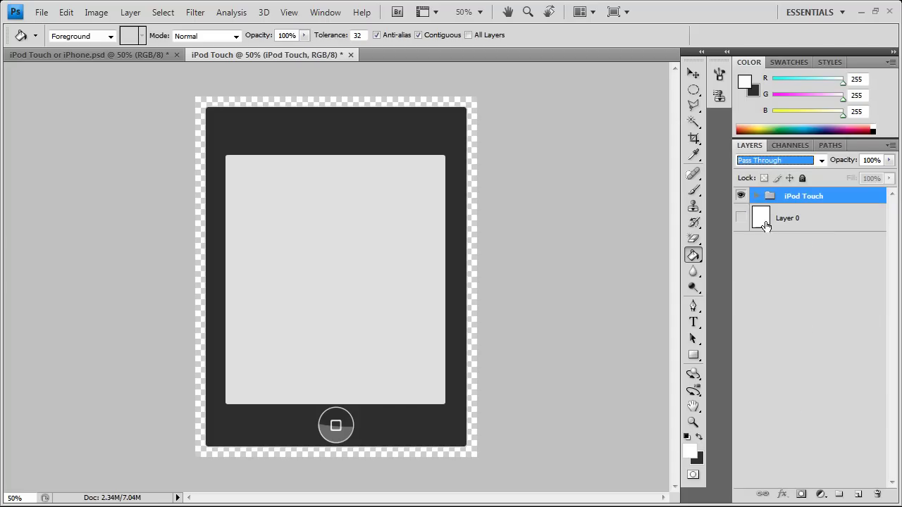
{"action": "left_click", "coordinate": [800, 275]}
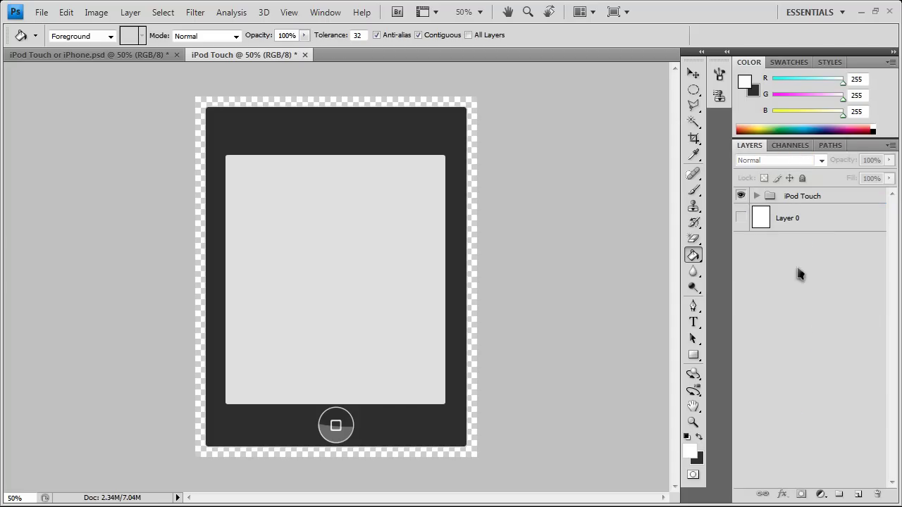
{"action": "left_click", "coordinate": [827, 224]}
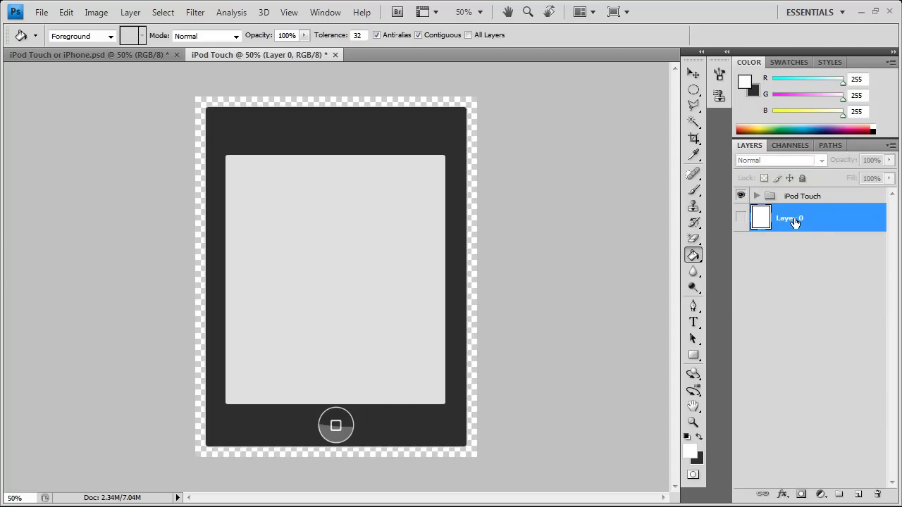
{"action": "key", "text": "Delete"}
Add a new empty Layer 6 above the iPod Touch group, removing the surplus Layer 7
{"action": "left_click", "coordinate": [796, 243]}
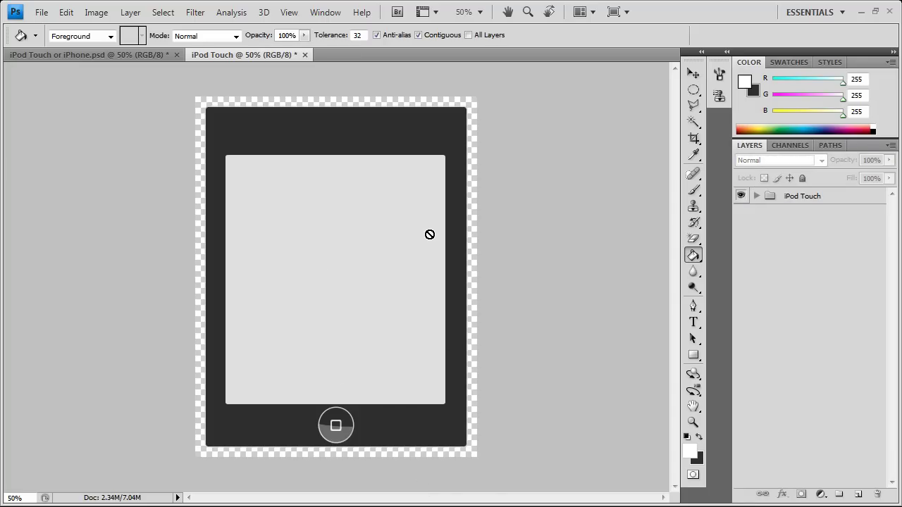
{"action": "left_click", "coordinate": [858, 494]}
{"action": "left_click", "coordinate": [858, 494]}
{"action": "left_click", "coordinate": [877, 495]}
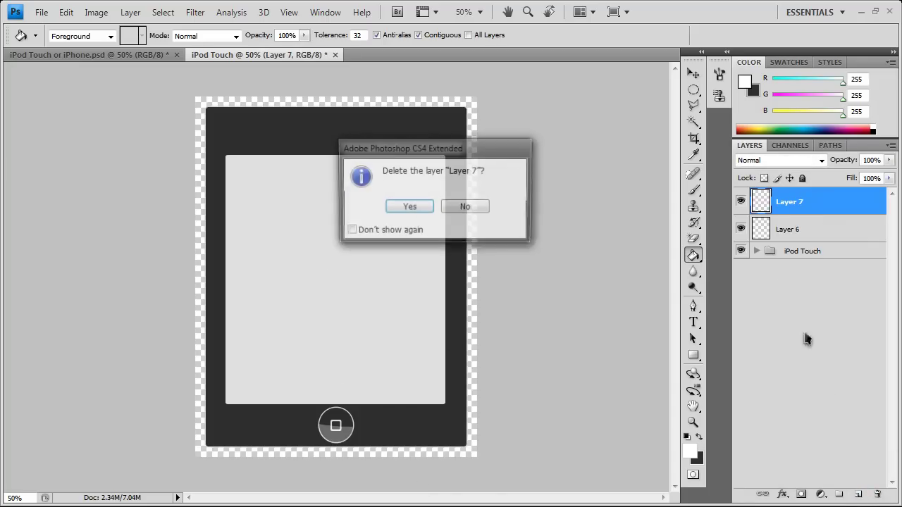
{"action": "left_click", "coordinate": [409, 208]}
{"action": "left_click", "coordinate": [801, 230]}
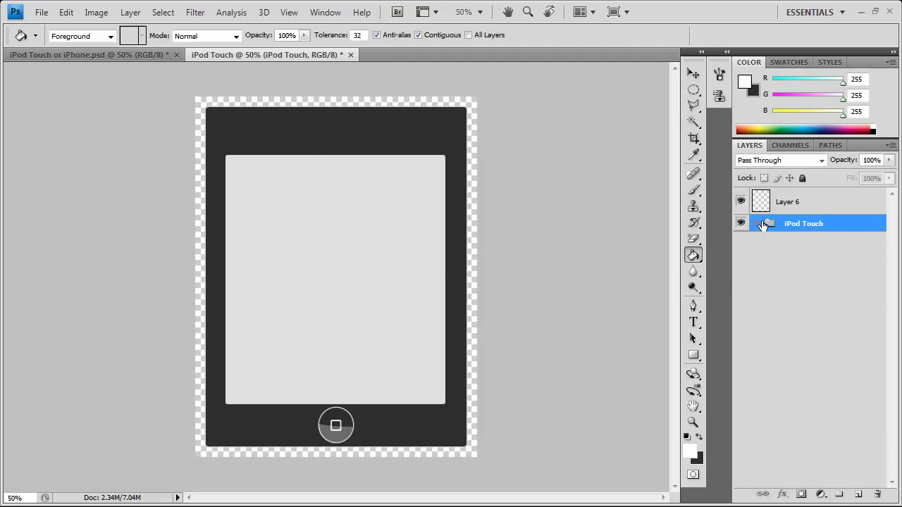
{"action": "left_click", "coordinate": [805, 203]}
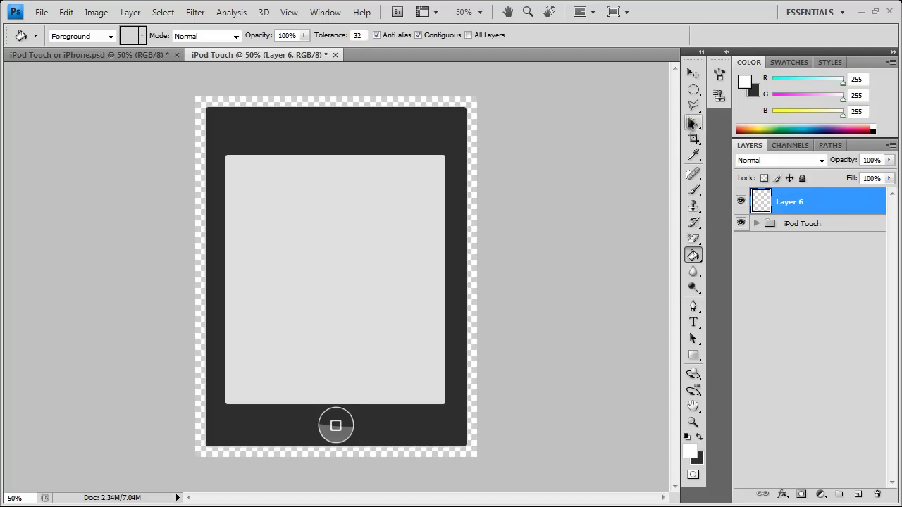
Fill a large curved elliptical selection with white on Layer 6 and blend it in Soft Light
{"action": "key", "text": "ctrl+minus"}
{"action": "key", "text": "ctrl+minus"}
{"action": "left_click", "coordinate": [693, 73]}
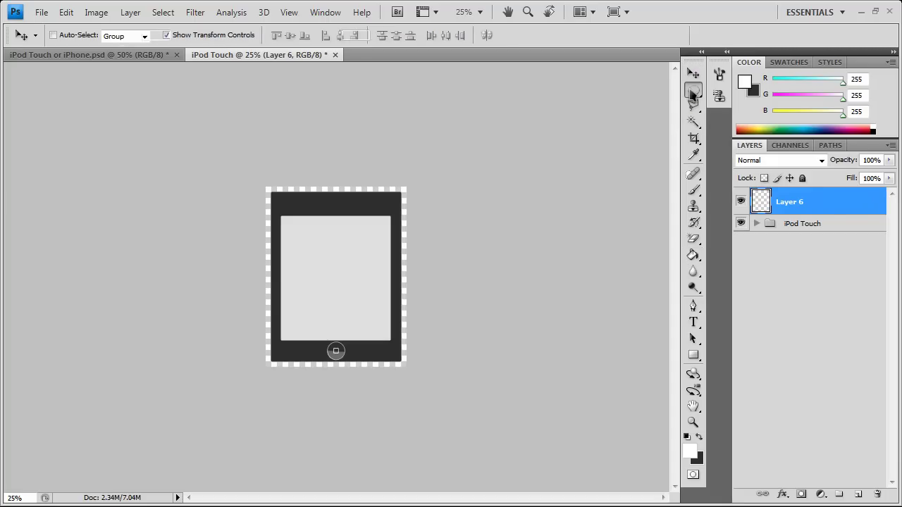
{"action": "left_click_drag", "start_coordinate": [693, 90], "coordinate": [747, 100]}
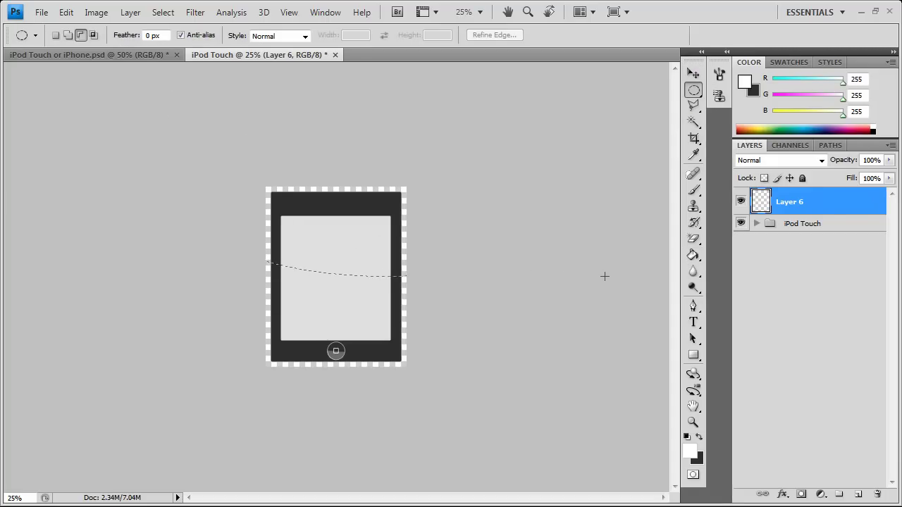
{"action": "key", "text": "ctrl+plus"}
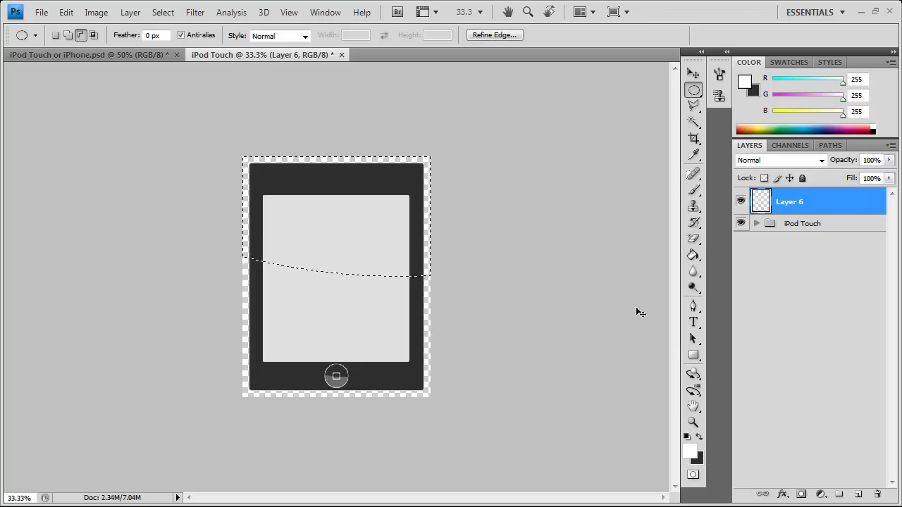
{"action": "key", "text": "ctrl+plus"}
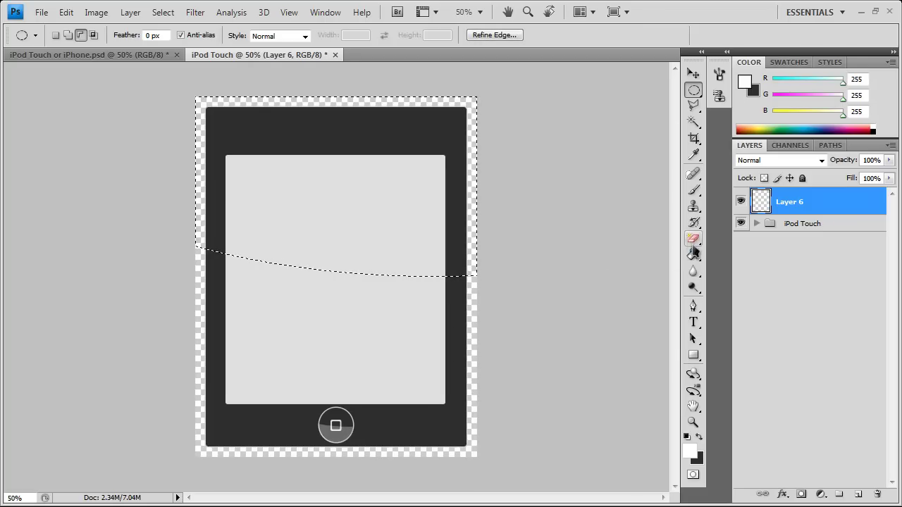
{"action": "left_click_drag", "start_coordinate": [694, 253], "coordinate": [748, 271]}
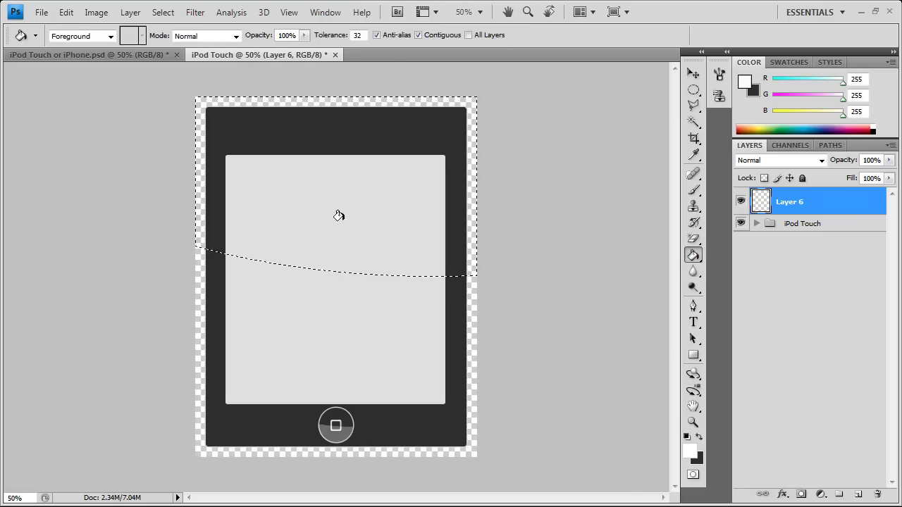
{"action": "left_click", "coordinate": [380, 199]}
{"action": "left_click", "coordinate": [801, 163]}
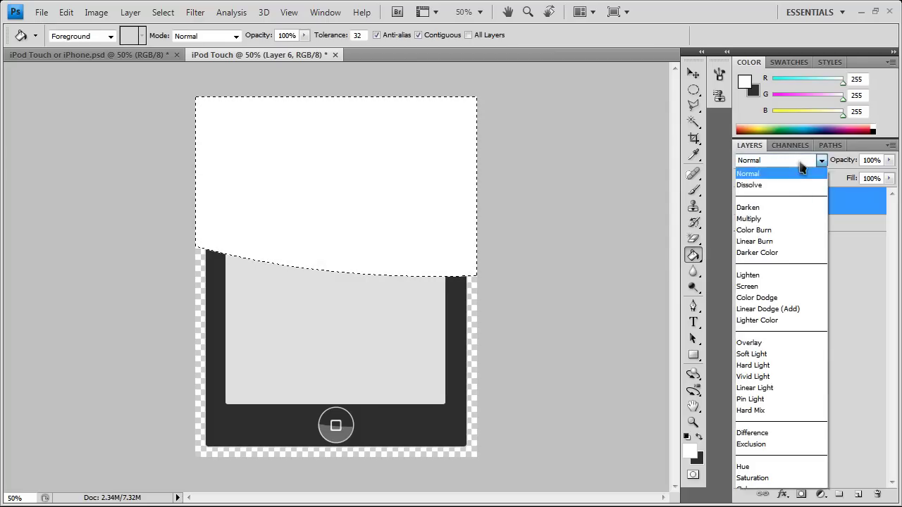
{"action": "left_click", "coordinate": [768, 354]}
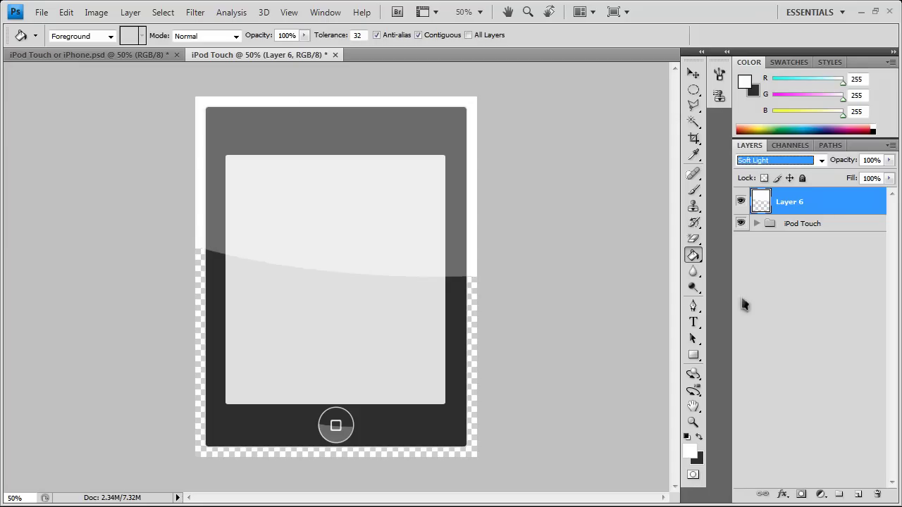
Magic Wand the dark body on Layer 1, then invert the selection to everything outside it
{"action": "left_click", "coordinate": [755, 224]}
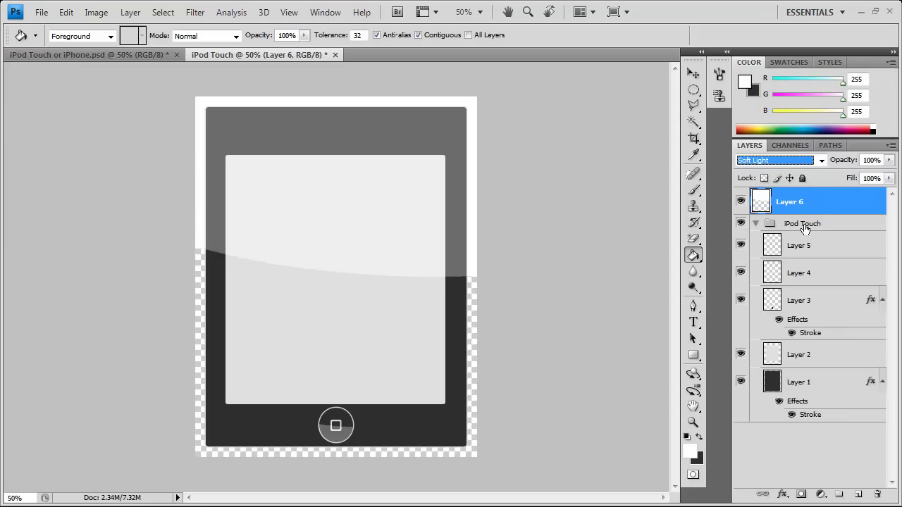
{"action": "left_click", "coordinate": [802, 389]}
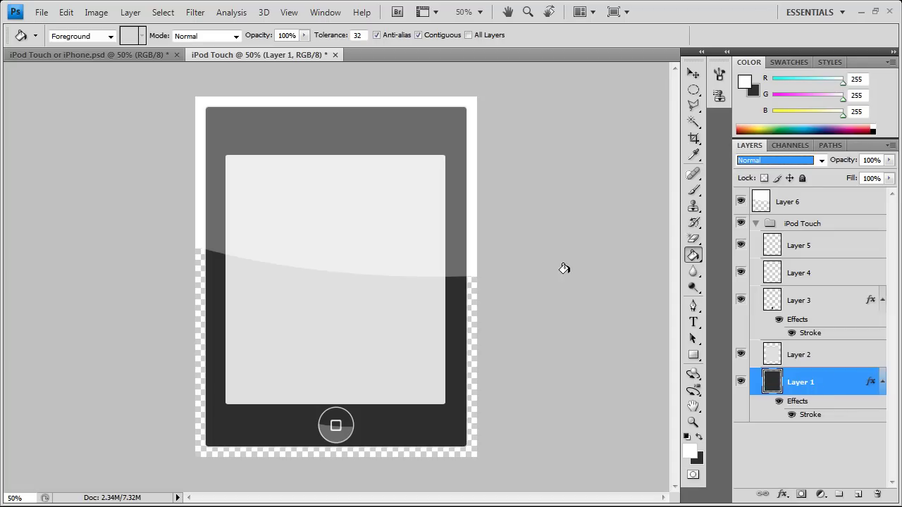
{"action": "left_click", "coordinate": [693, 121]}
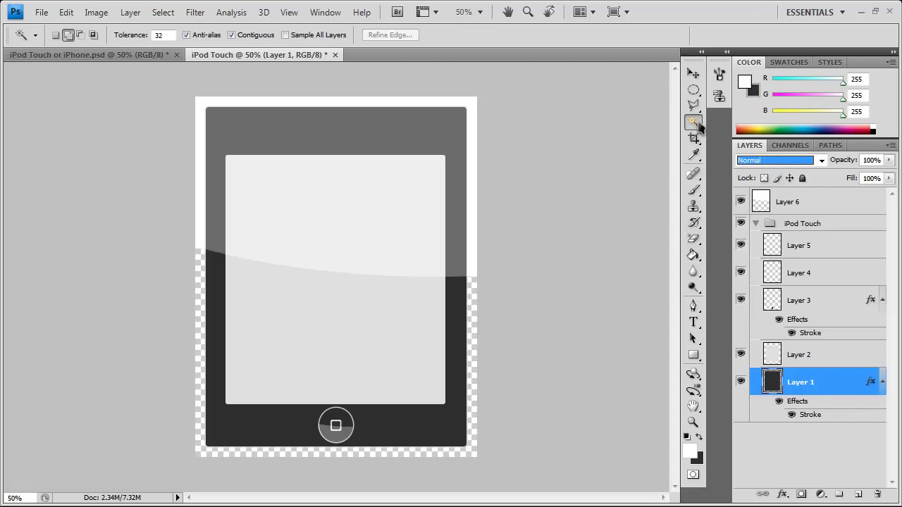
{"action": "left_click", "coordinate": [458, 389]}
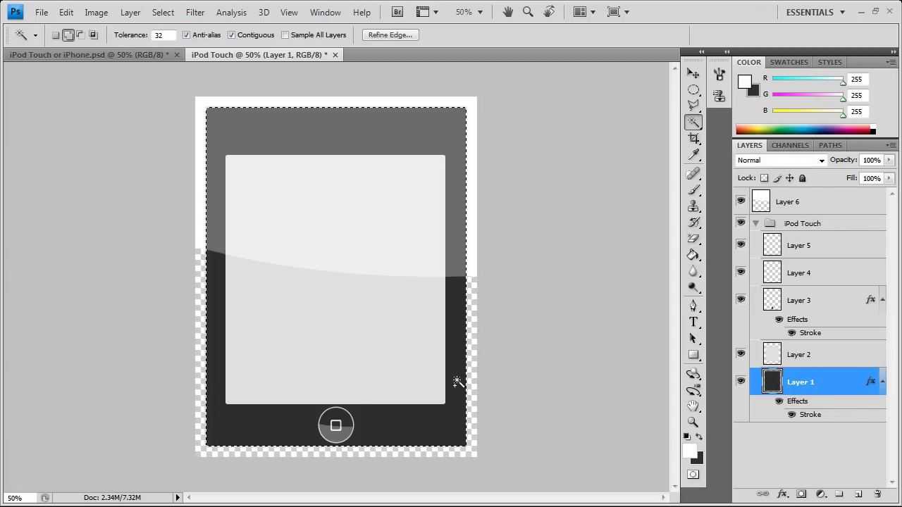
{"action": "left_click", "coordinate": [162, 12]}
{"action": "left_click", "coordinate": [176, 68]}
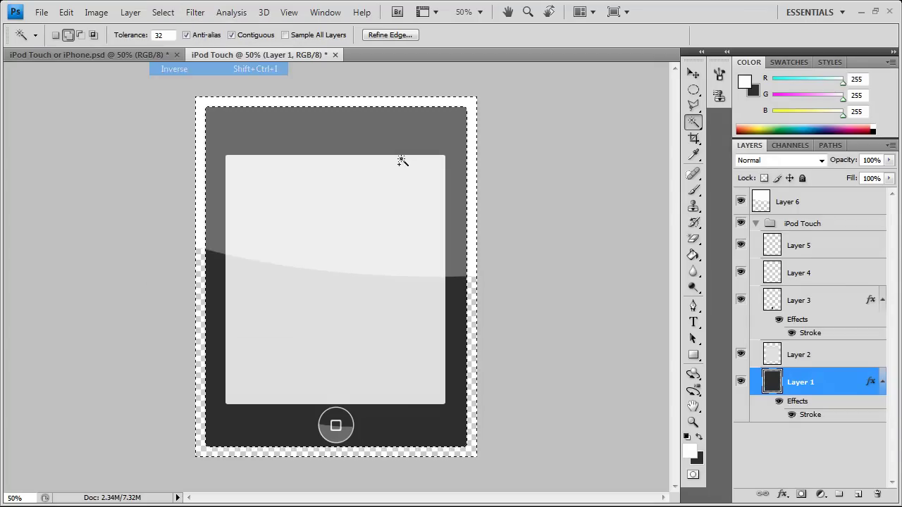
Erase the glare on Layer 6 that spills outside the iPod body with the Magic Eraser
{"action": "left_click", "coordinate": [755, 223]}
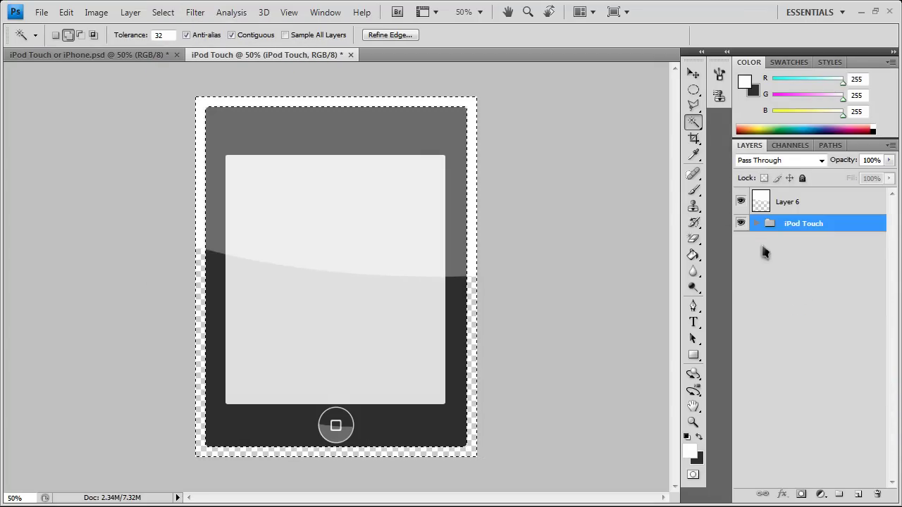
{"action": "left_click", "coordinate": [792, 204]}
{"action": "left_click", "coordinate": [693, 238]}
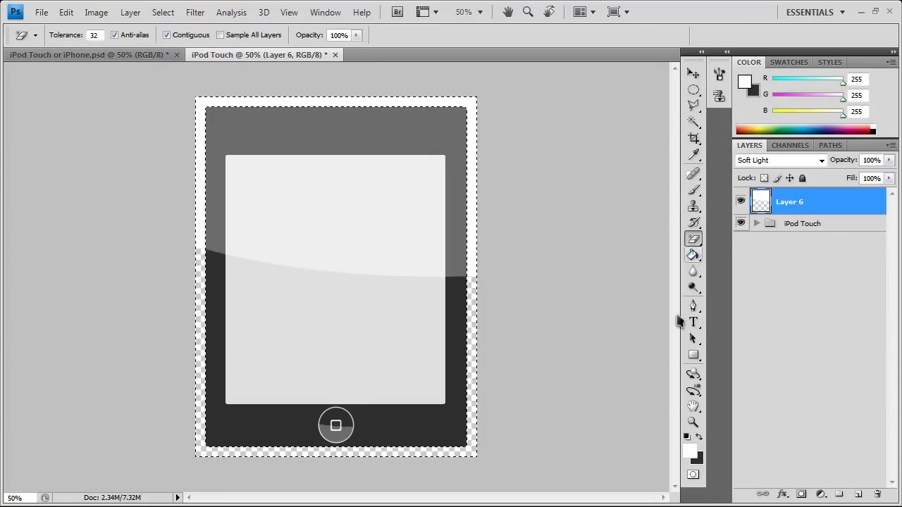
{"action": "left_click", "coordinate": [472, 271]}
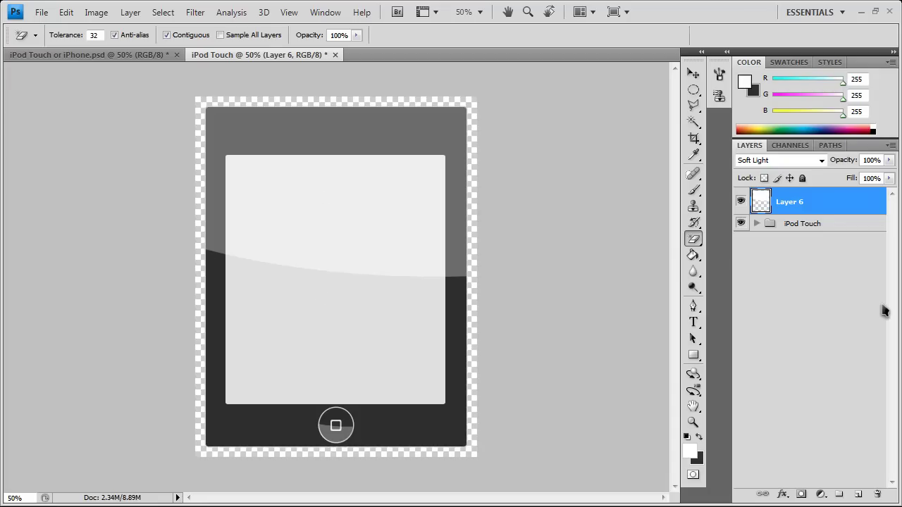
{"action": "key", "text": "ctrl+minus"}
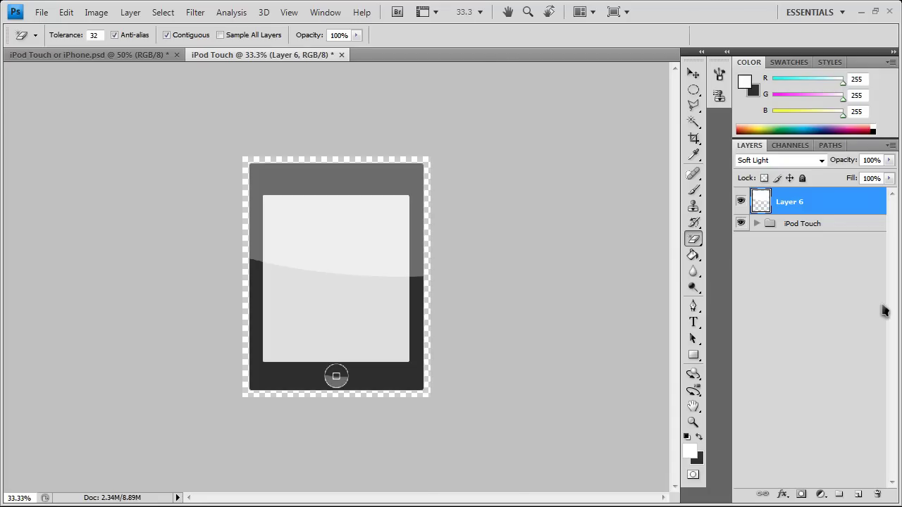
{"action": "key", "text": "ctrl+plus"}
{"action": "key", "text": "ctrl+plus"}
{"action": "key", "text": "ctrl+plus"}
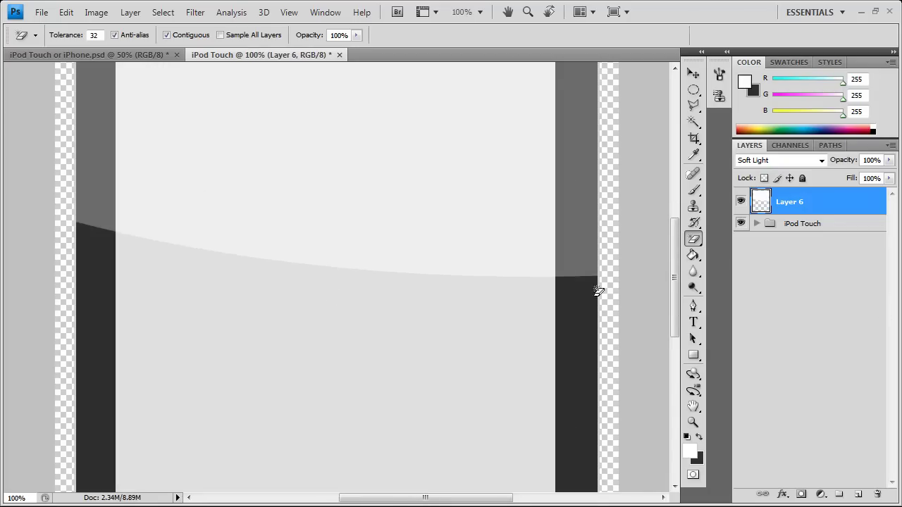
{"action": "scroll", "coordinate": [596, 288], "scroll_direction": "up", "scroll_amount": 5}
{"action": "scroll", "coordinate": [600, 303], "scroll_direction": "up", "scroll_amount": 2}
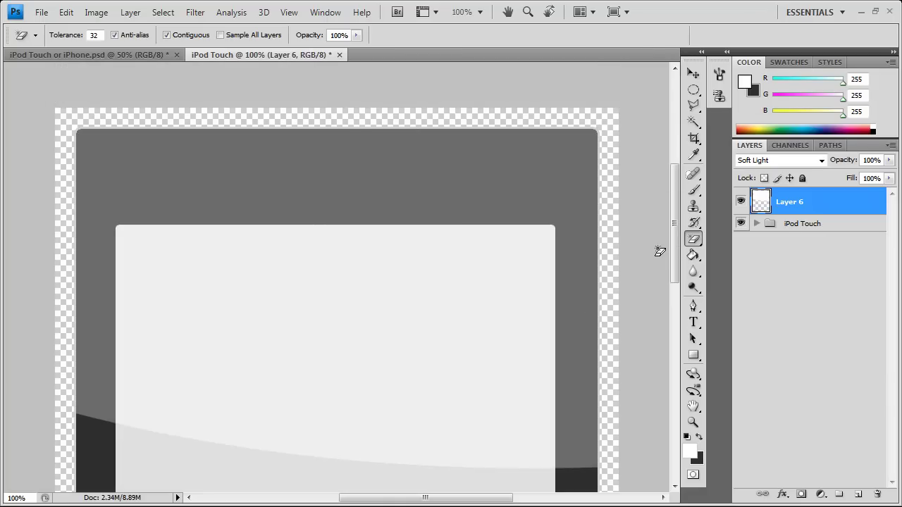
{"action": "left_click_drag", "start_coordinate": [674, 231], "coordinate": [671, 331]}
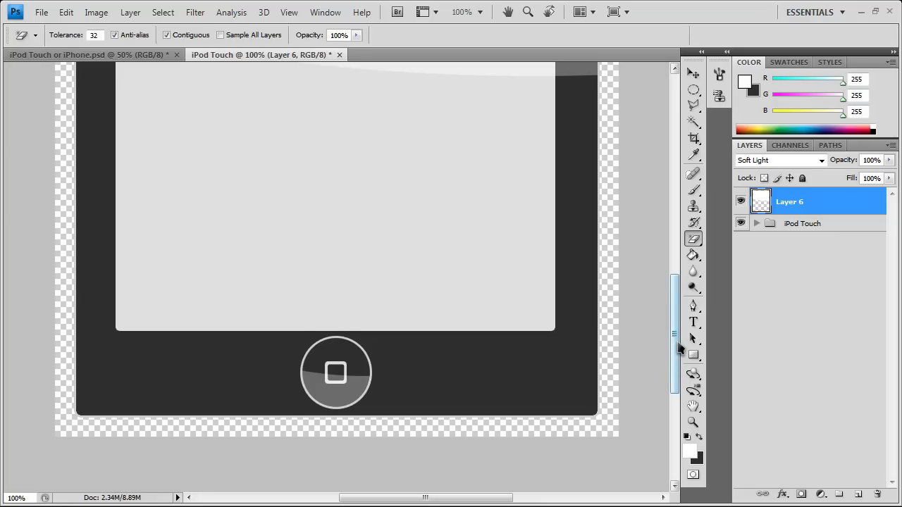
{"action": "mouse_move", "coordinate": [676, 345]}
{"action": "left_mouse_down"}
{"action": "mouse_move", "coordinate": [652, 279]}
{"action": "mouse_move", "coordinate": [655, 256]}
{"action": "left_mouse_up"}
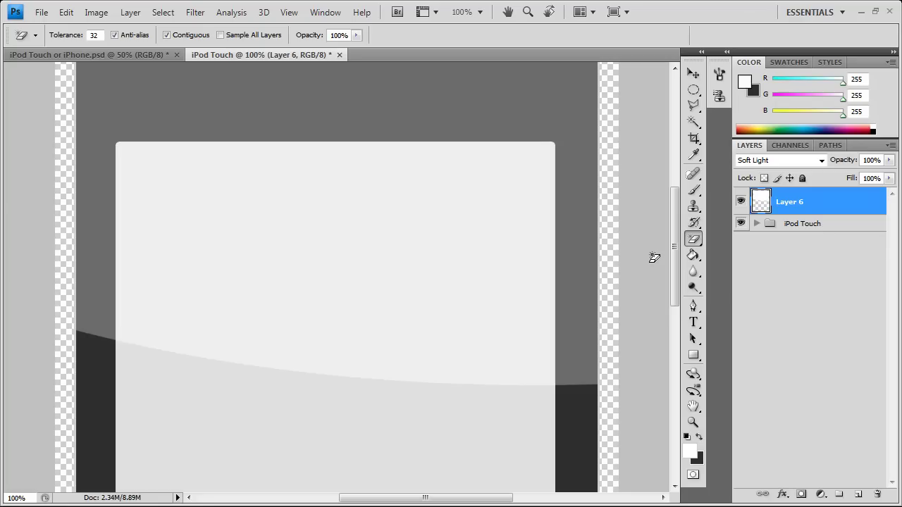